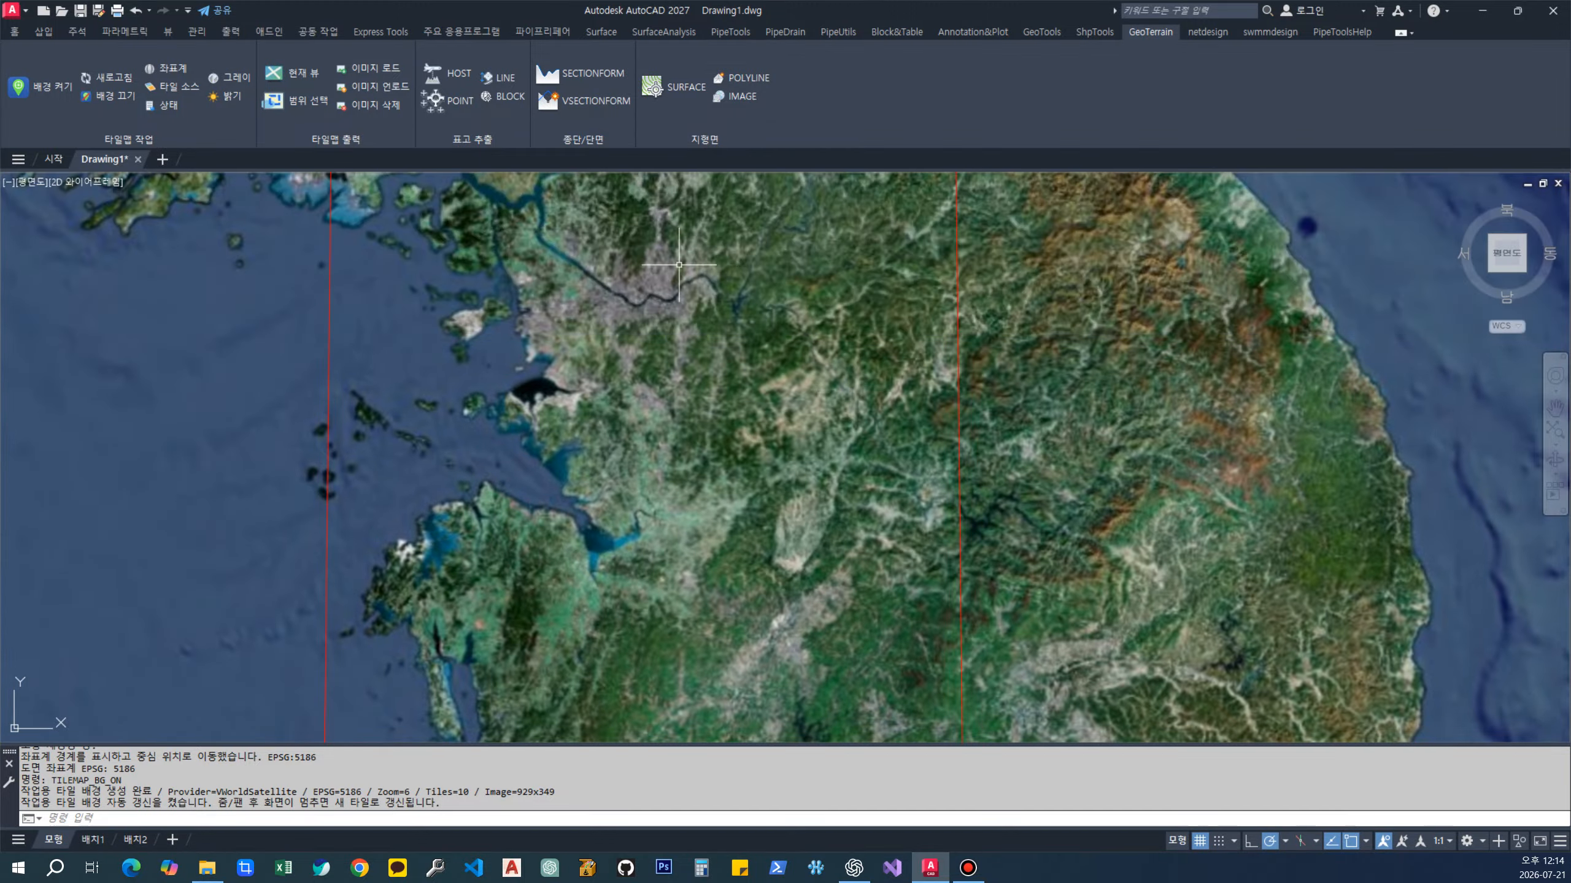
Examine the satellite tile background over Seoul and the Han River at several zoom levels
scroll(651, 289, up, 4)
scroll(613, 299, up, 3)
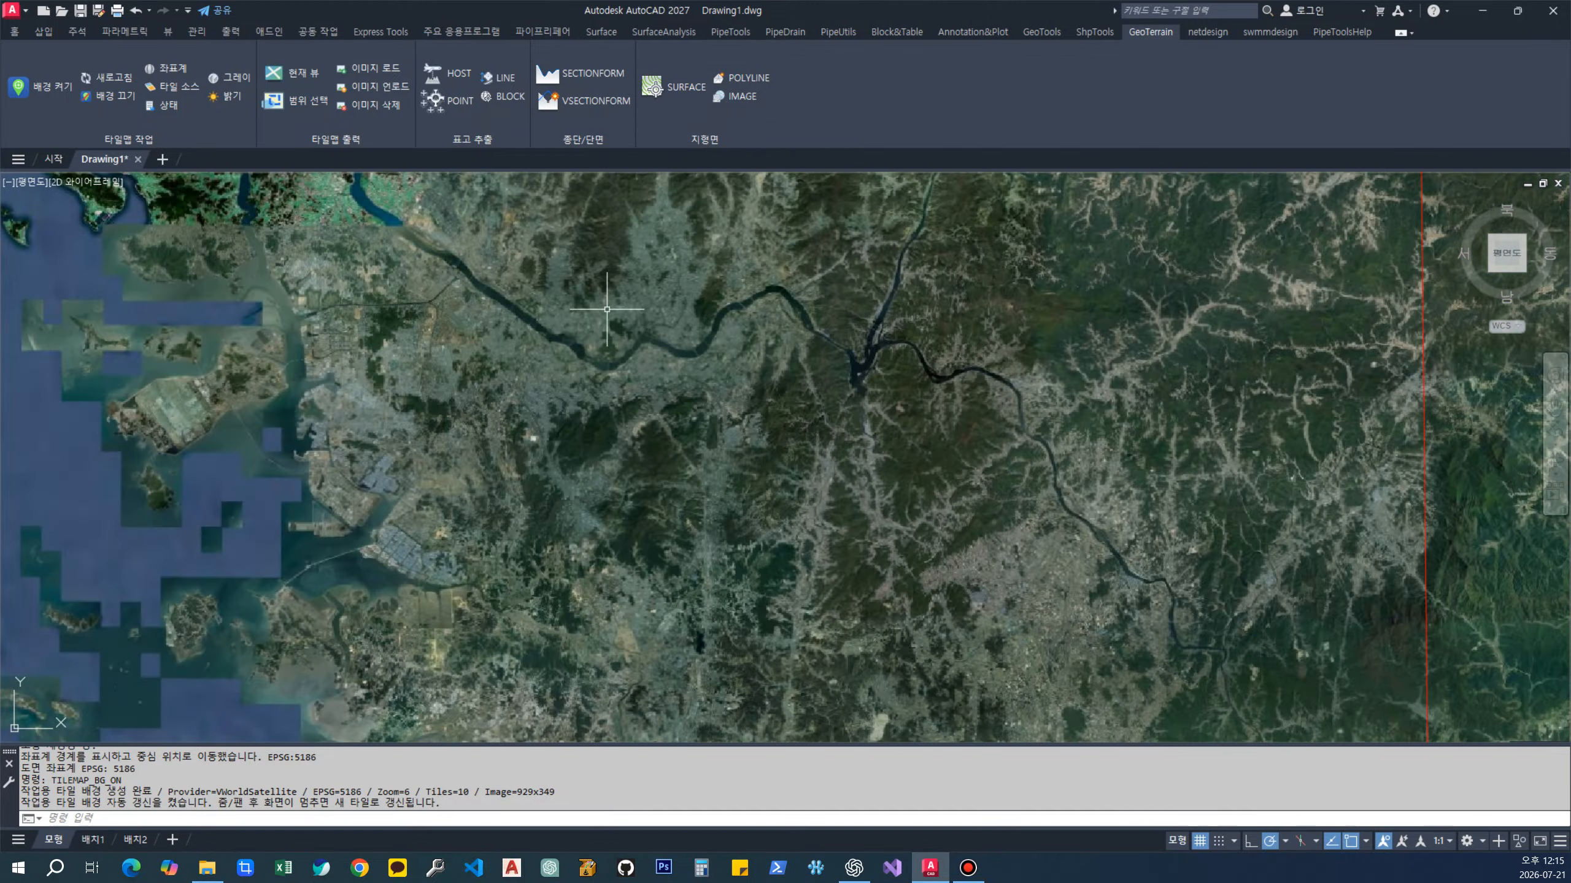
scroll(607, 309, up, 2)
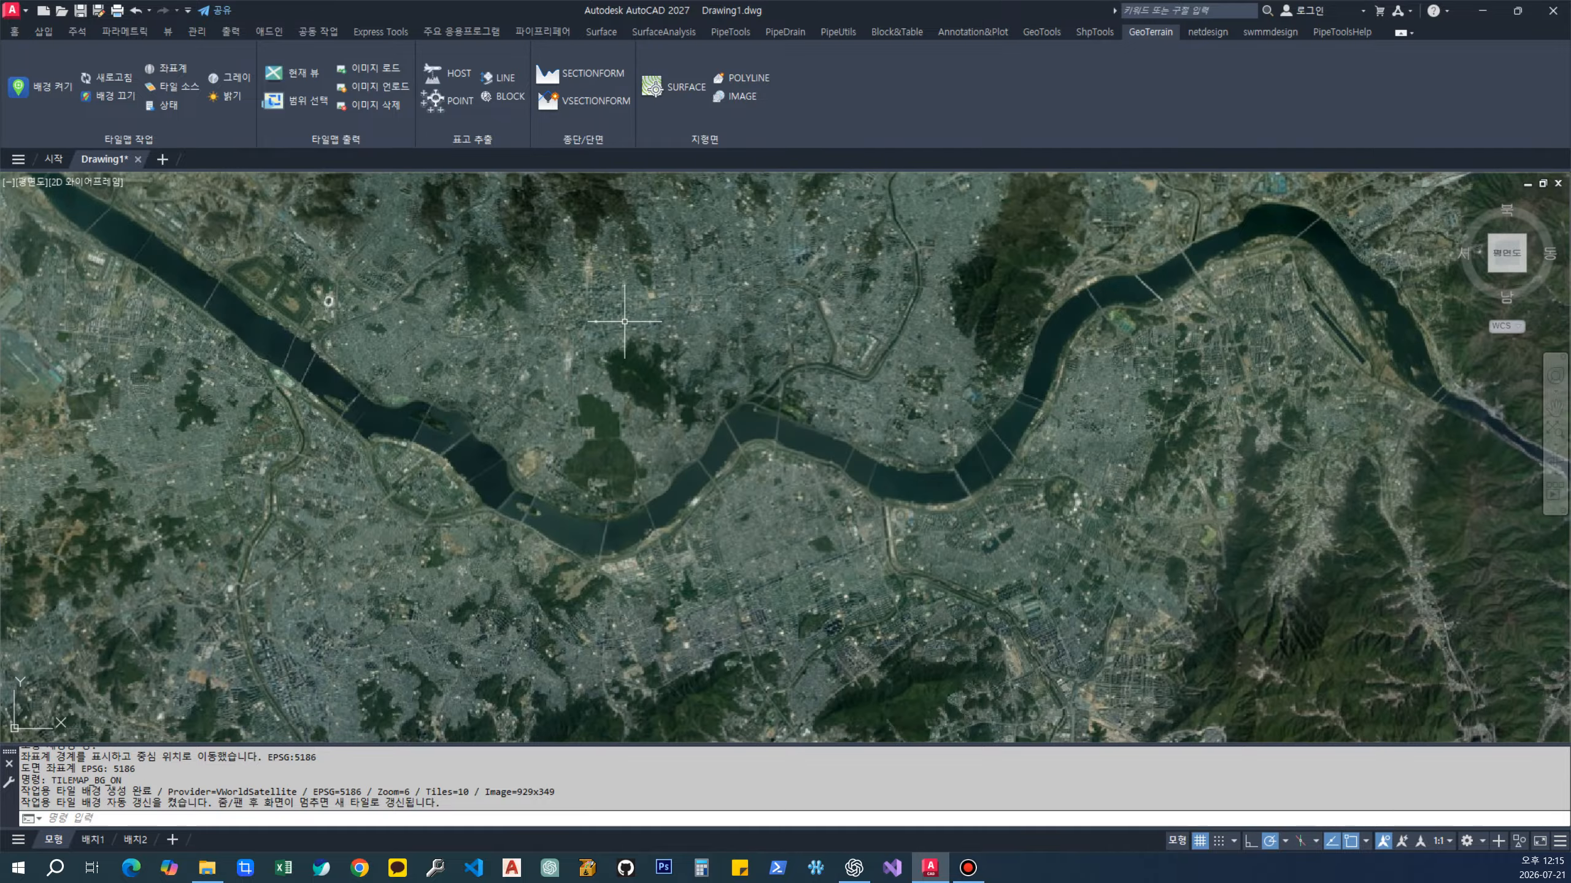
scroll(676, 463, up, 4)
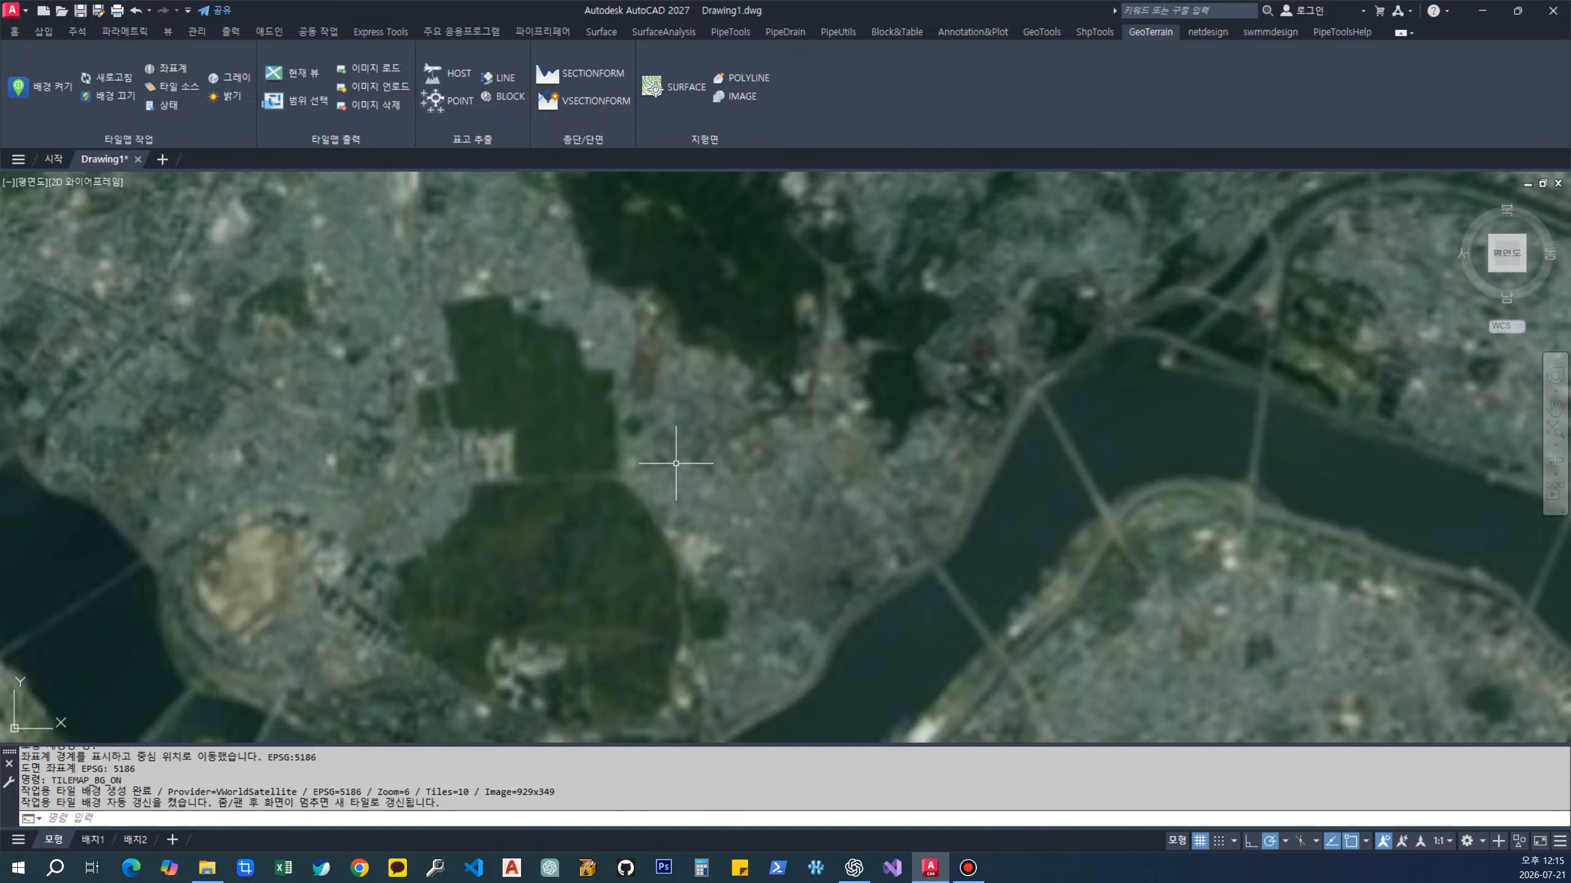
scroll(676, 463, down, 2)
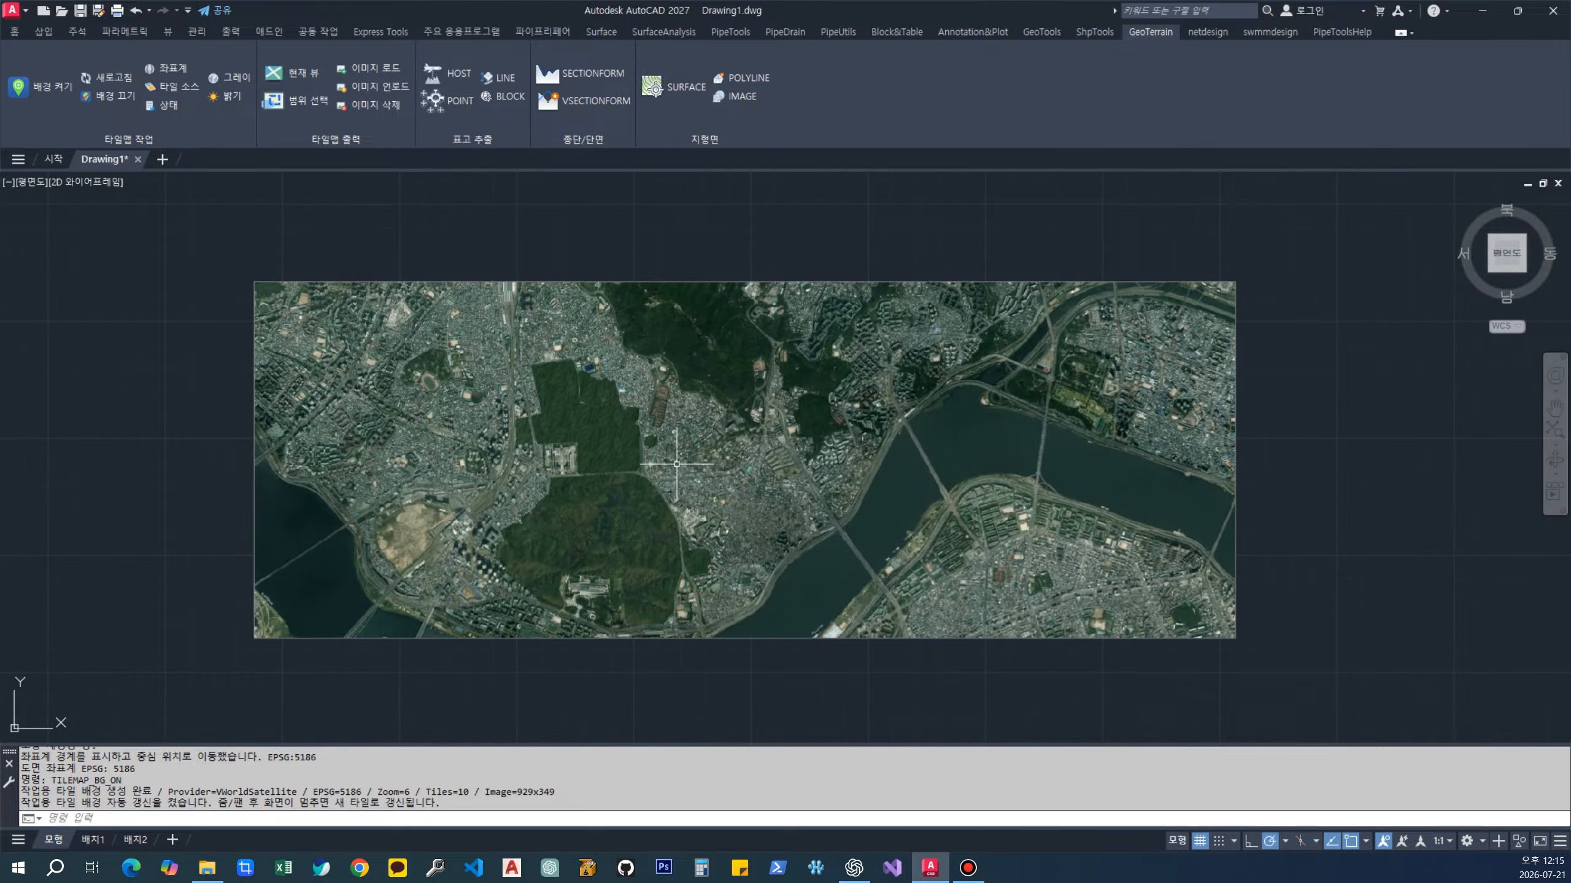
scroll(1085, 633, up, 2)
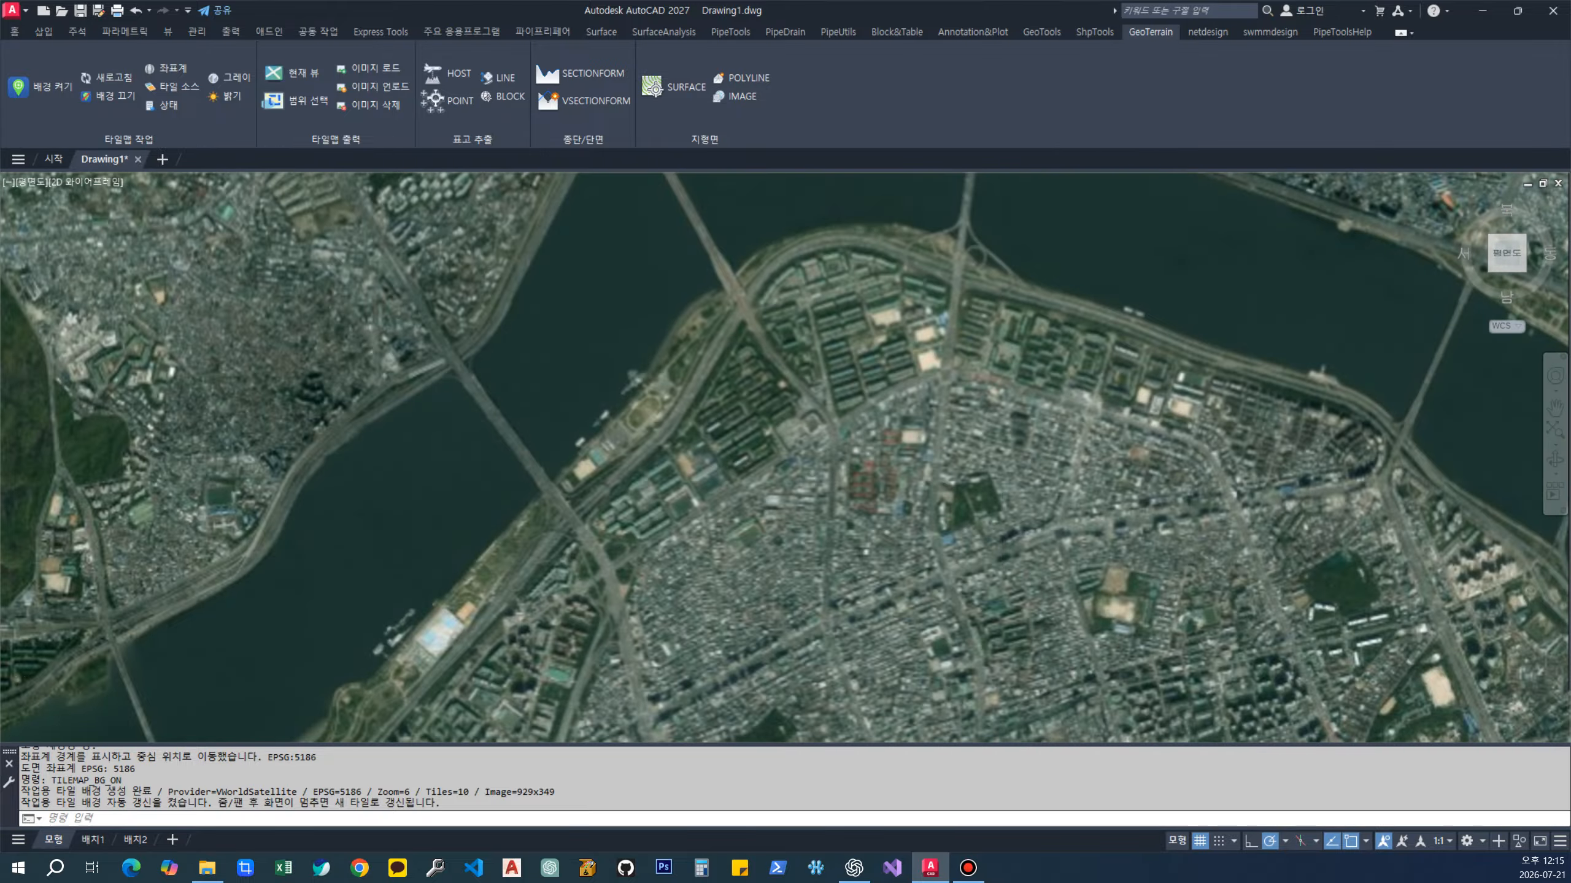
scroll(934, 584, up, 2)
scroll(934, 584, up, 2)
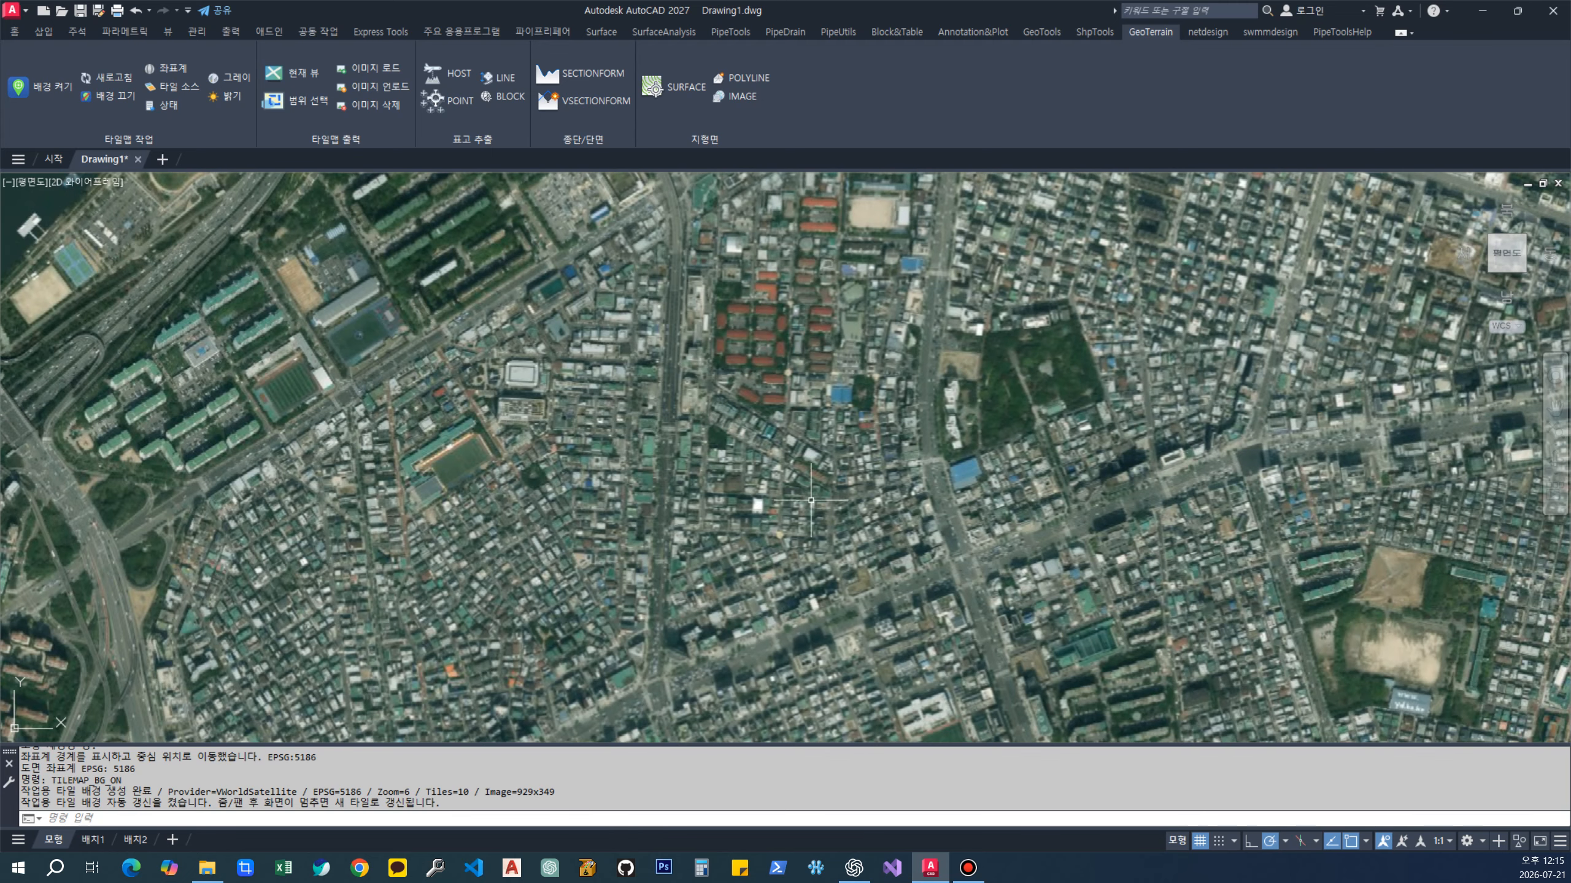
scroll(731, 475, down, 7)
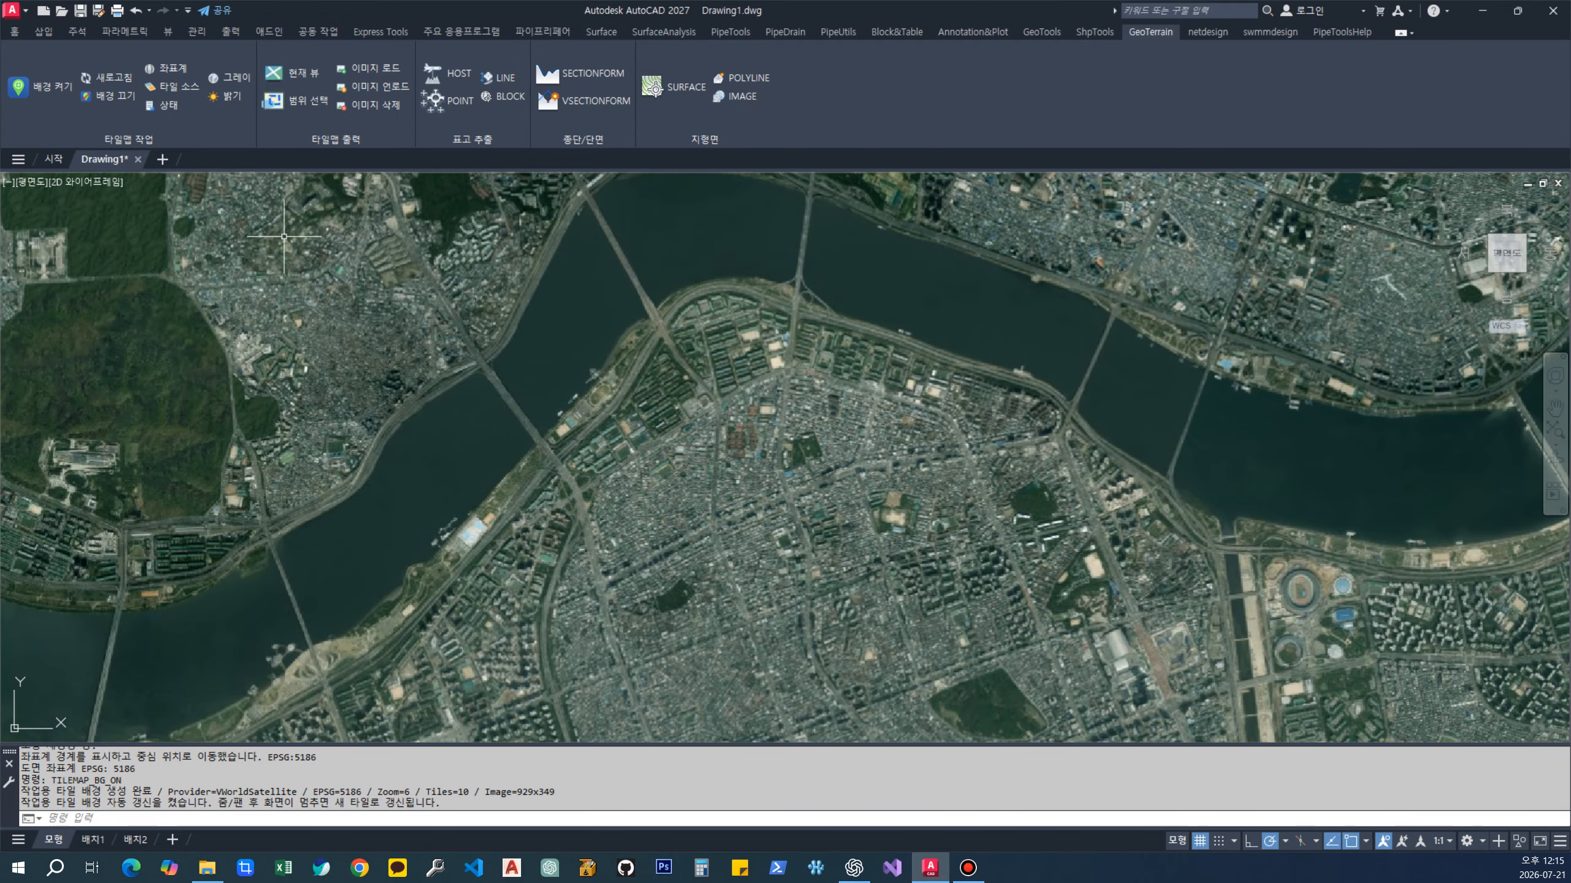
Switch the background tile source to Base (VWorldBase) for the Seoul area
click(171, 106)
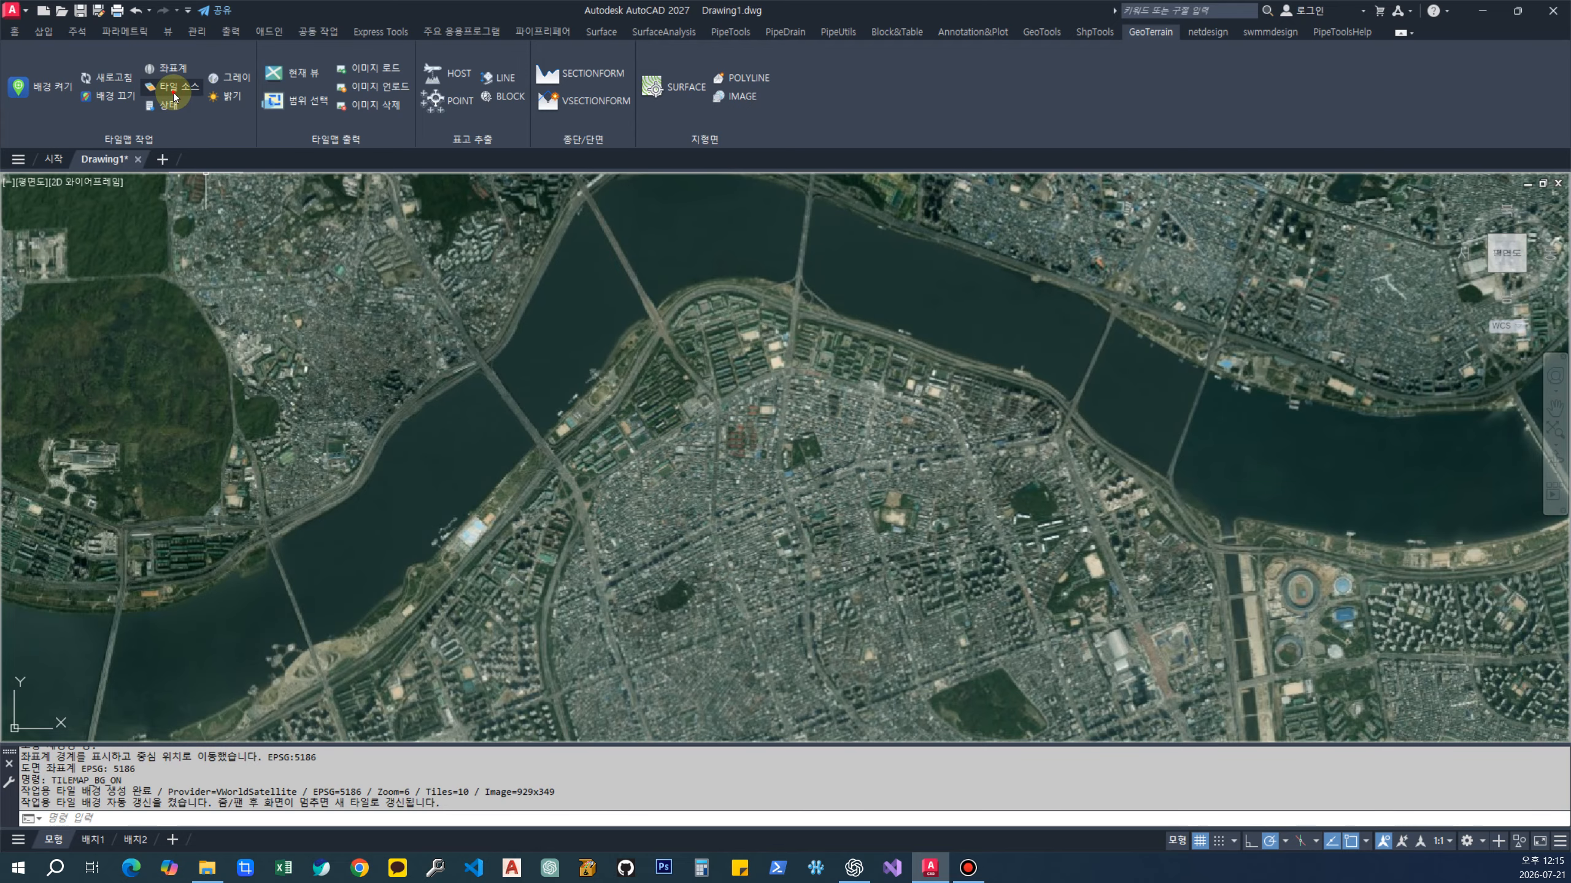
click(175, 97)
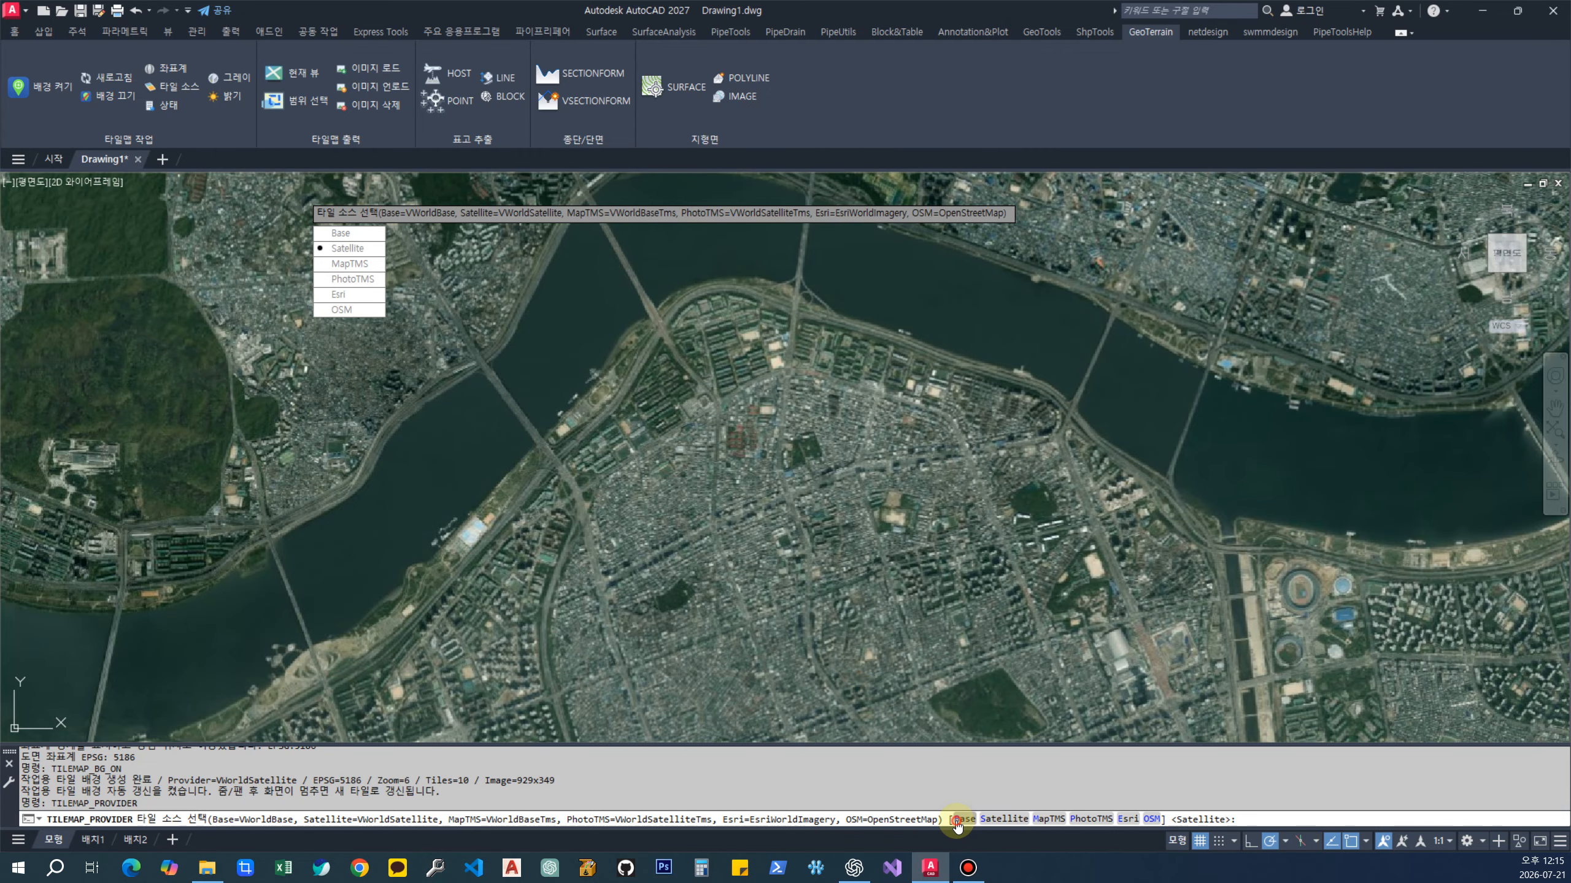
click(957, 823)
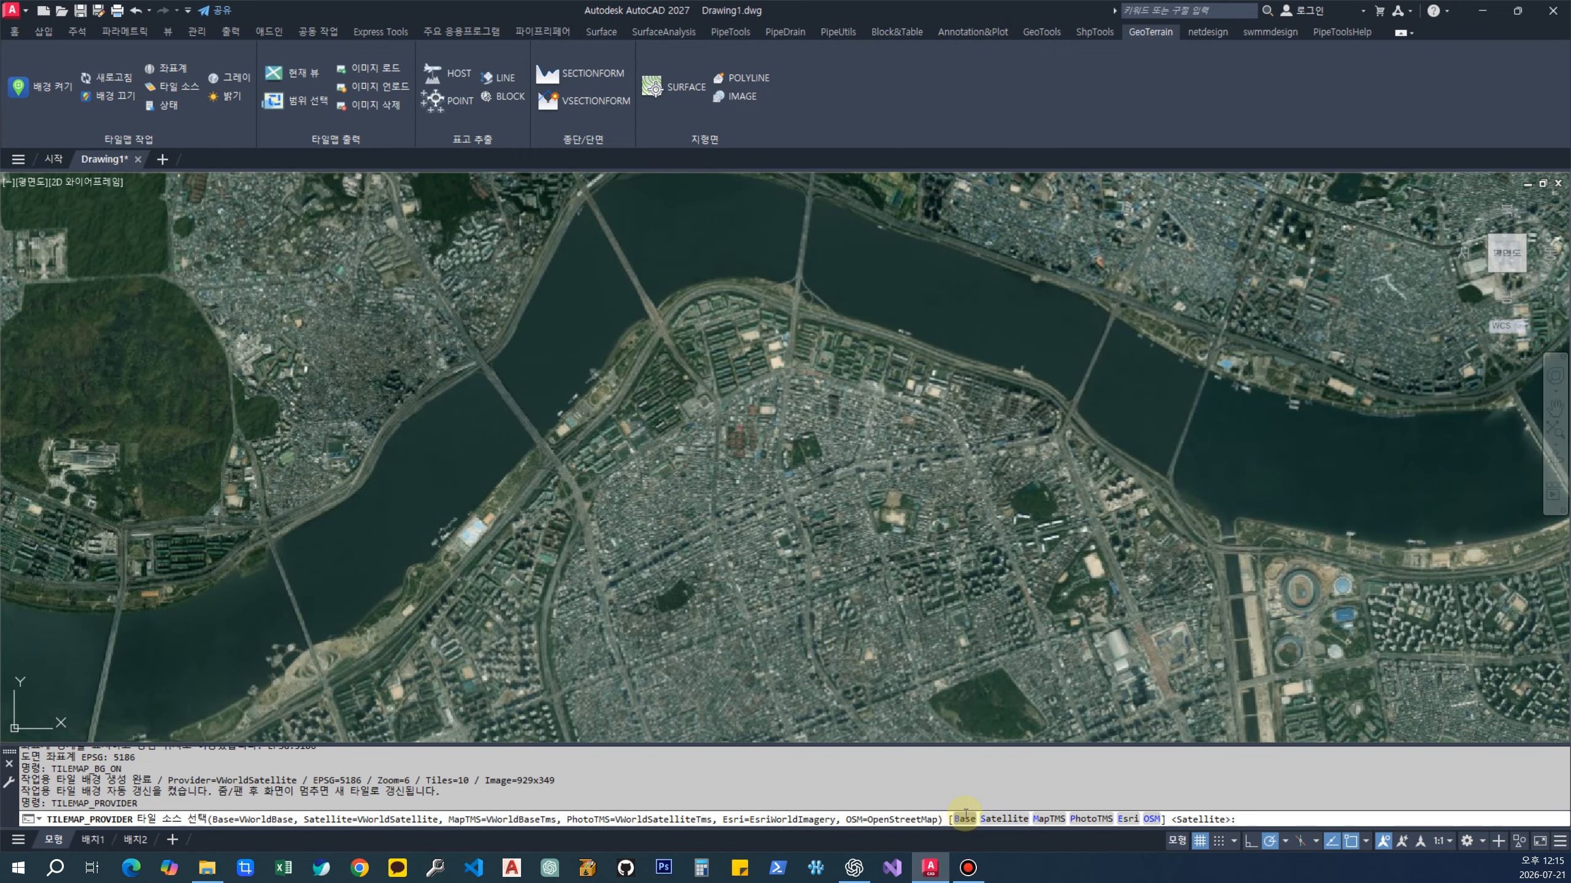
scroll(810, 555, down, 5)
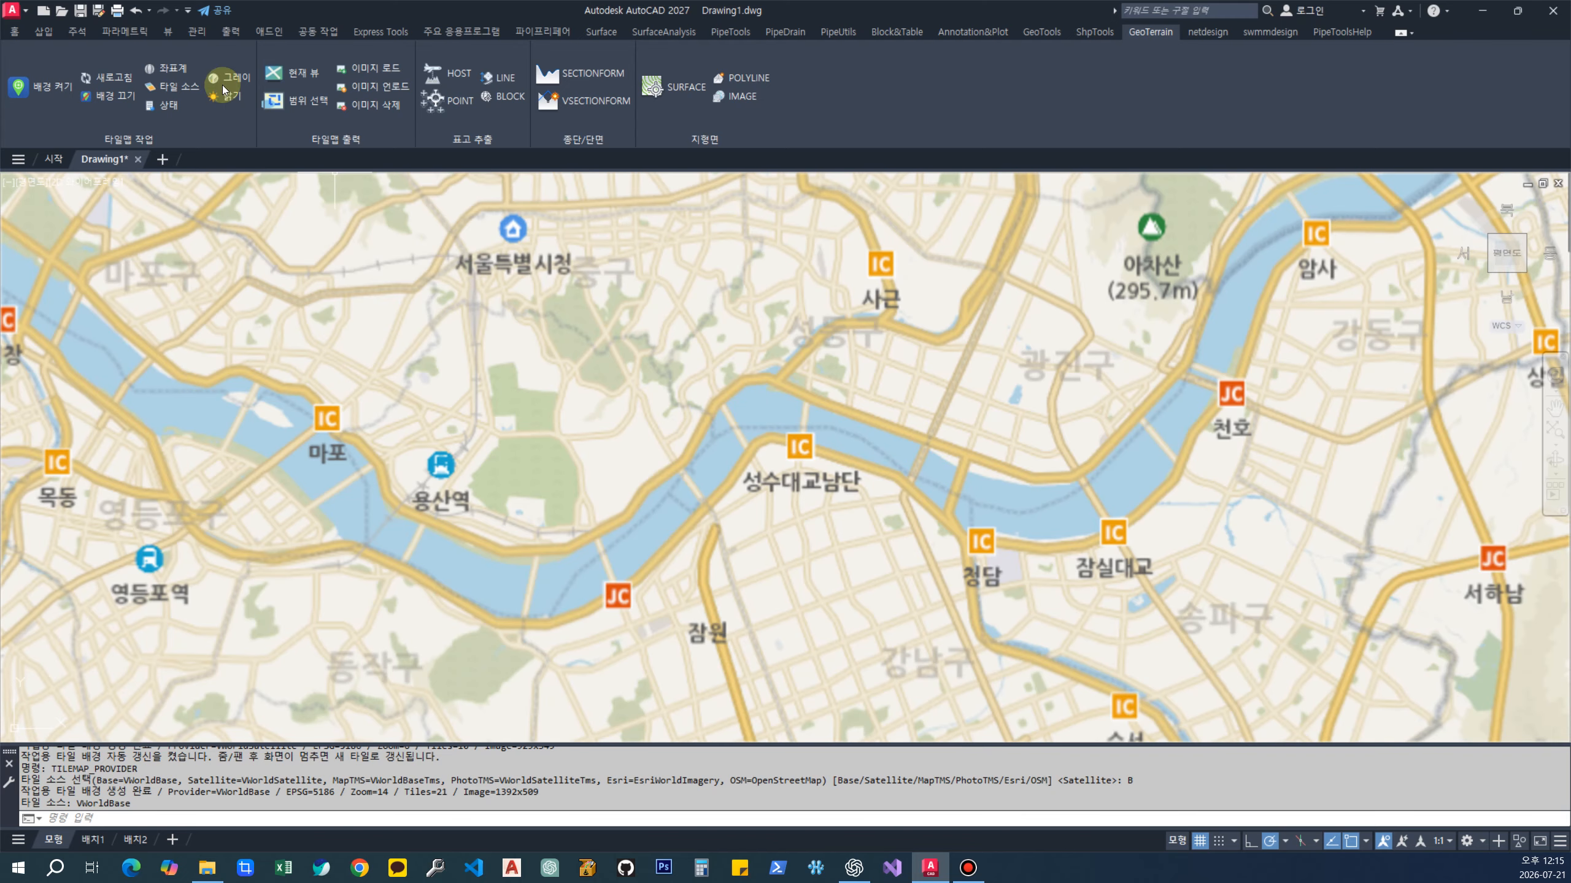
Switch the background tile source to Esri (EsriWorldImagery) and check its imagery around the Han River
click(179, 86)
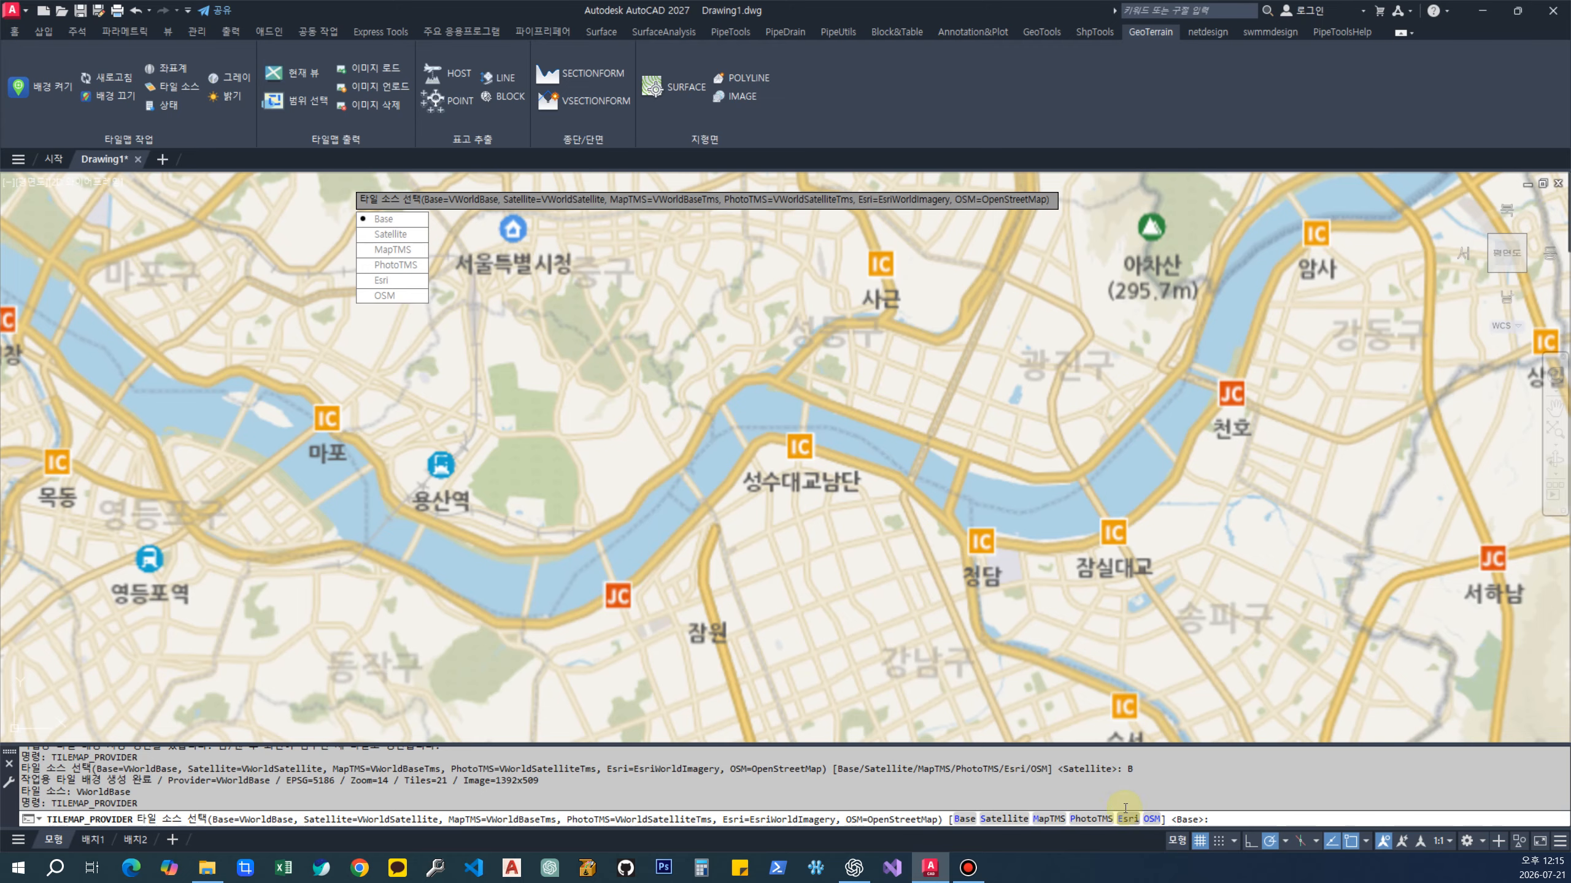
click(1126, 819)
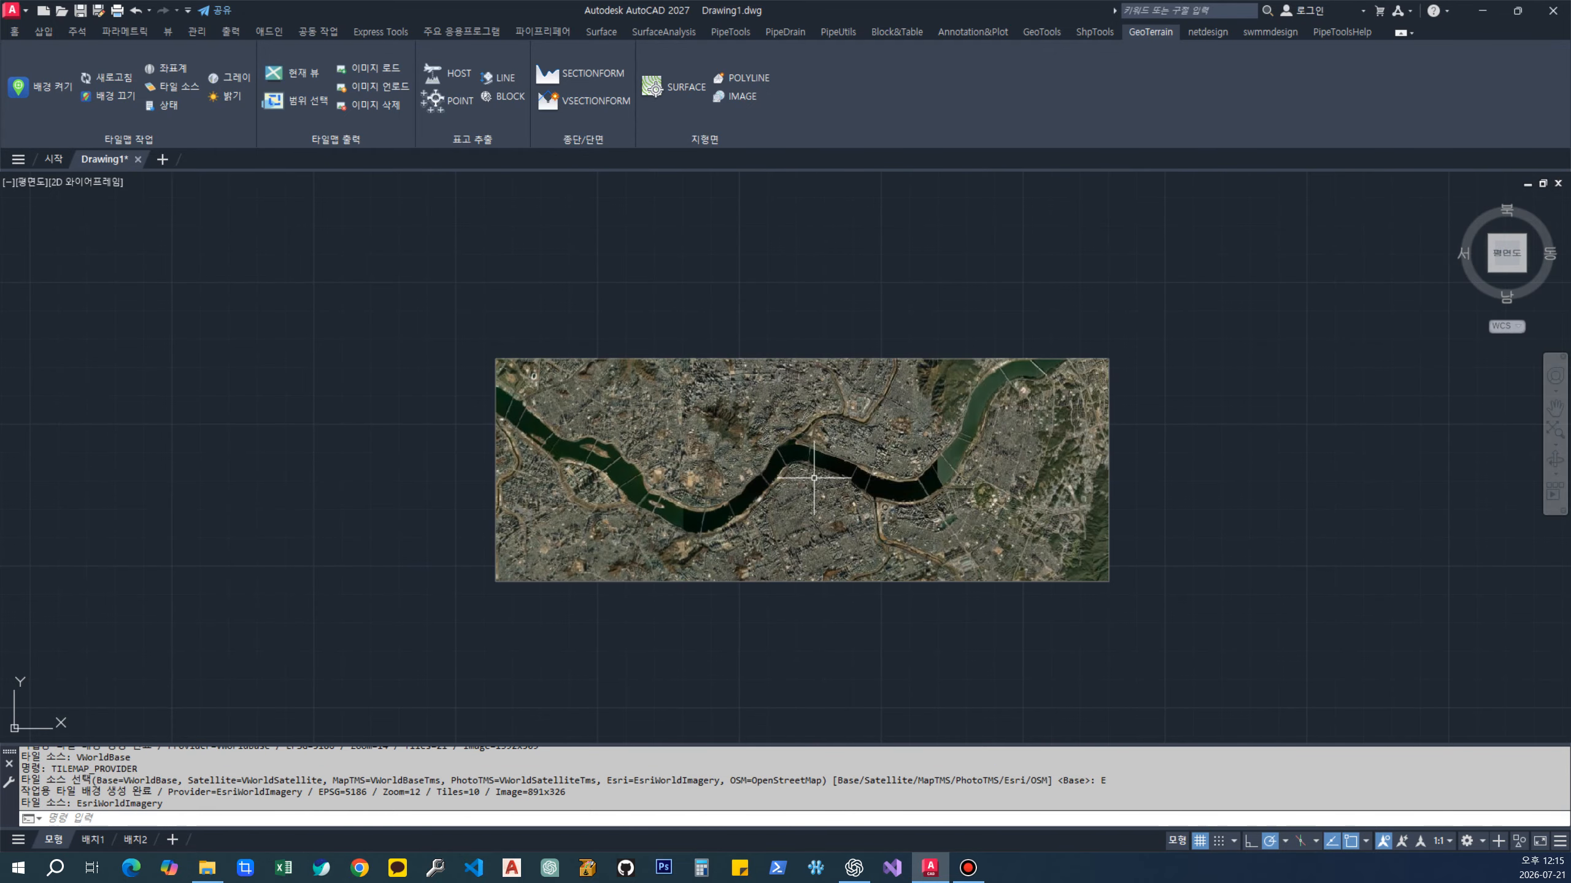
scroll(813, 477, down, 3)
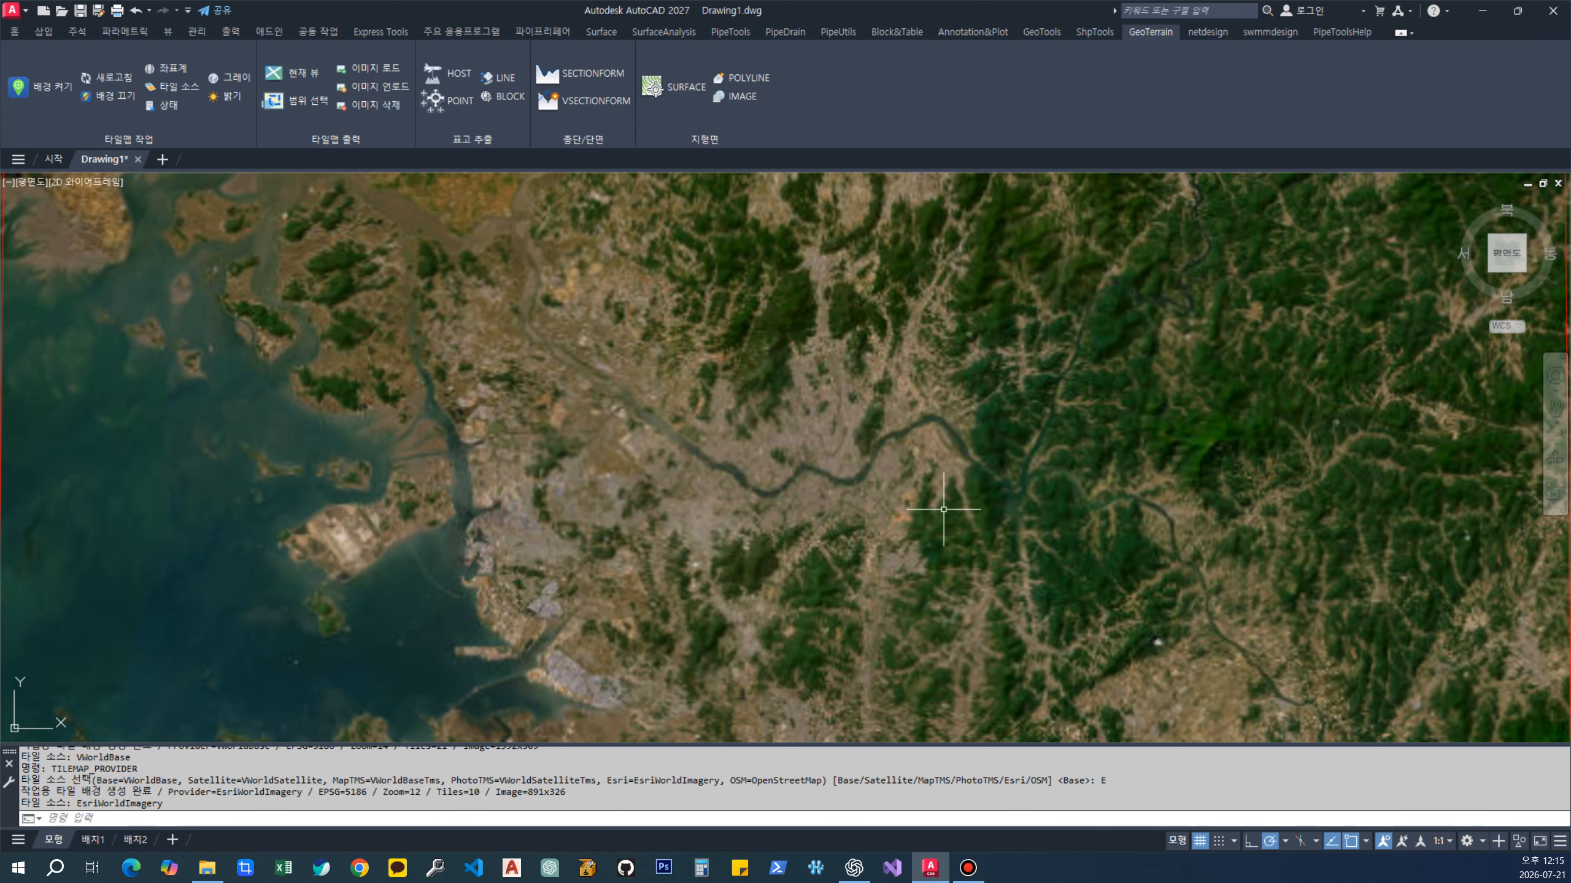
scroll(943, 509, up, 5)
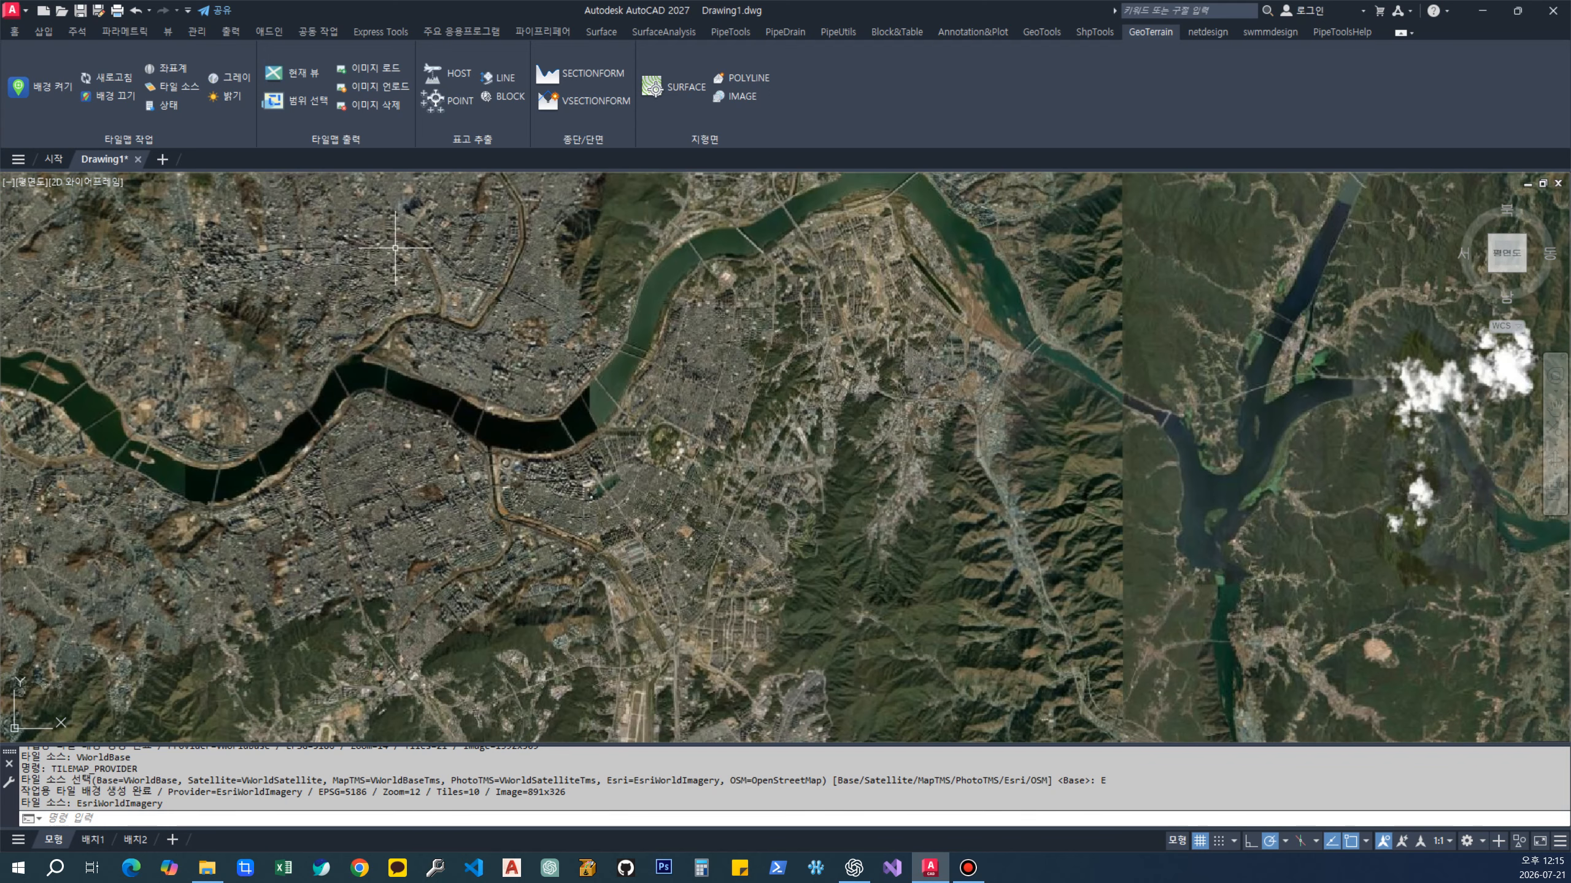
Set the background tile source back to Satellite (VWorldSatellite)
click(184, 91)
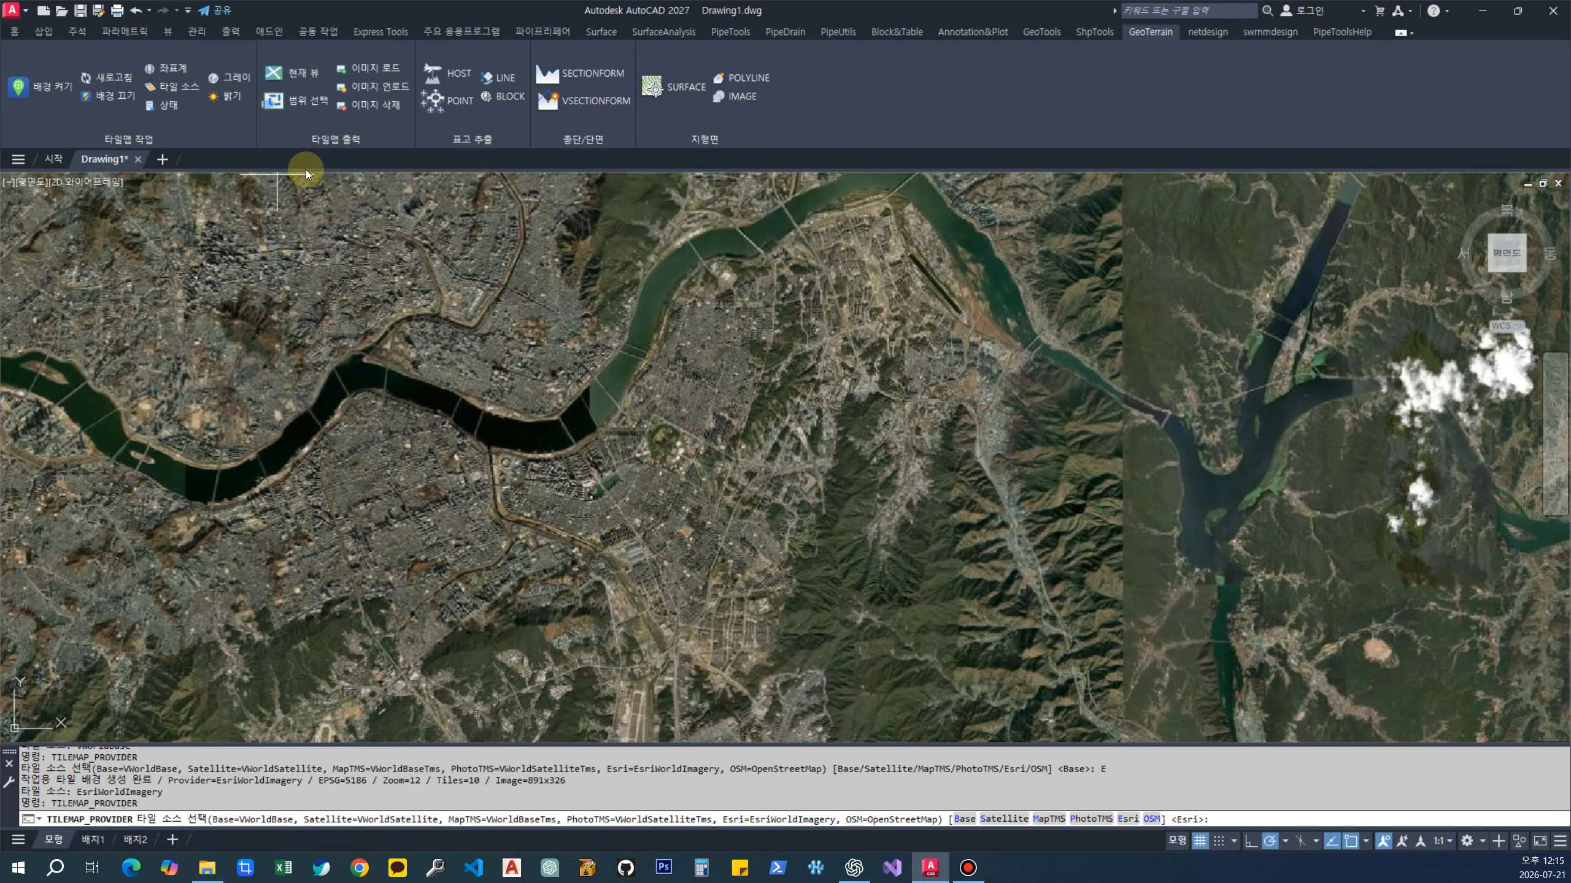
click(988, 820)
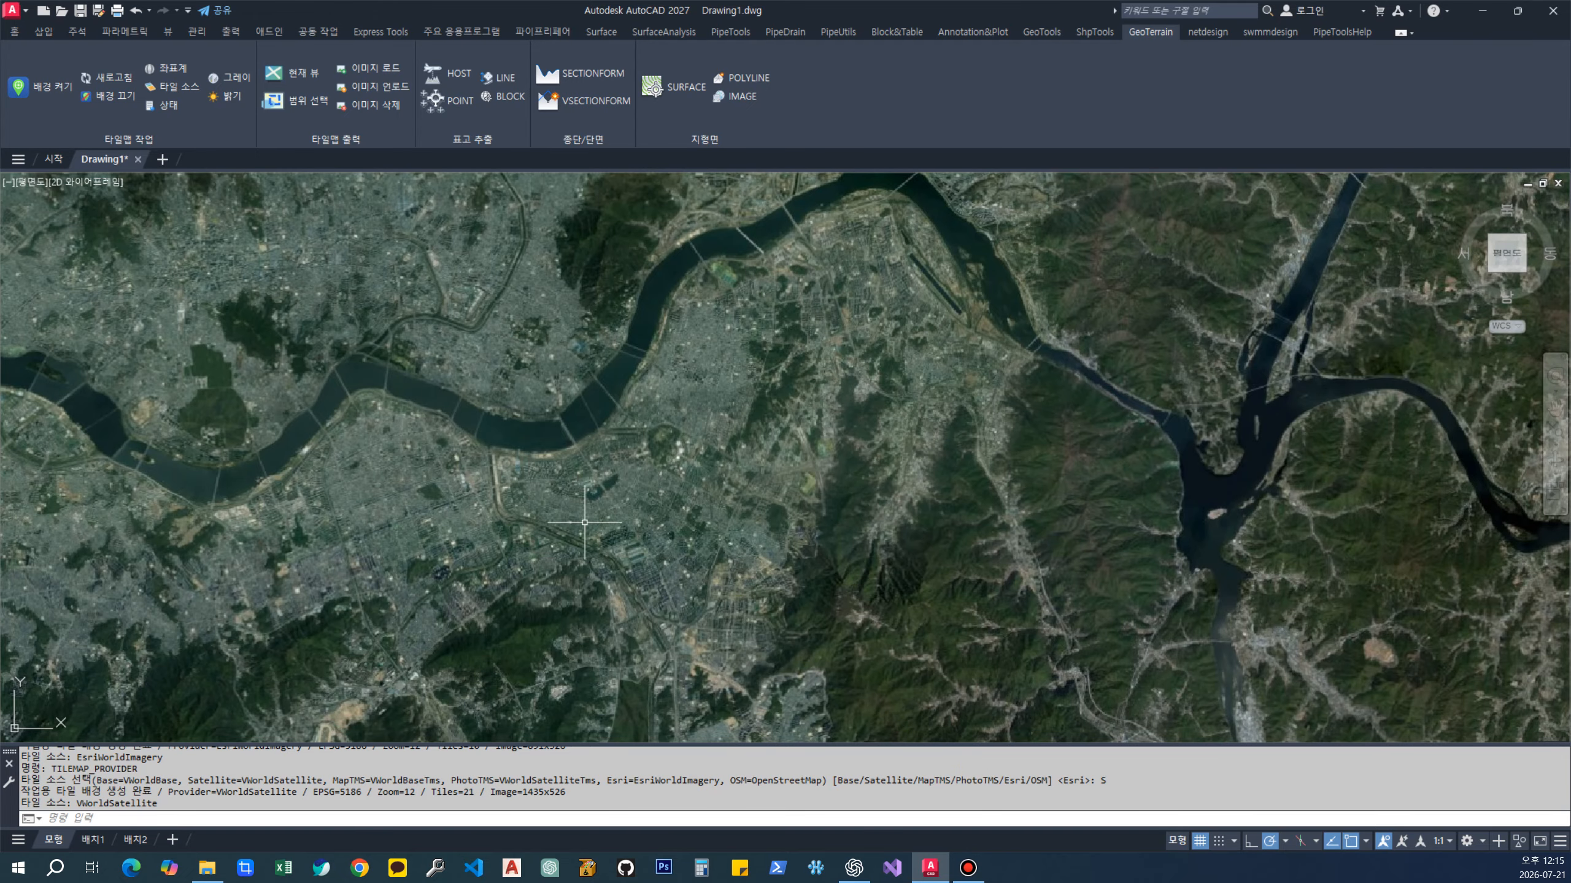
scroll(591, 522, up, 2)
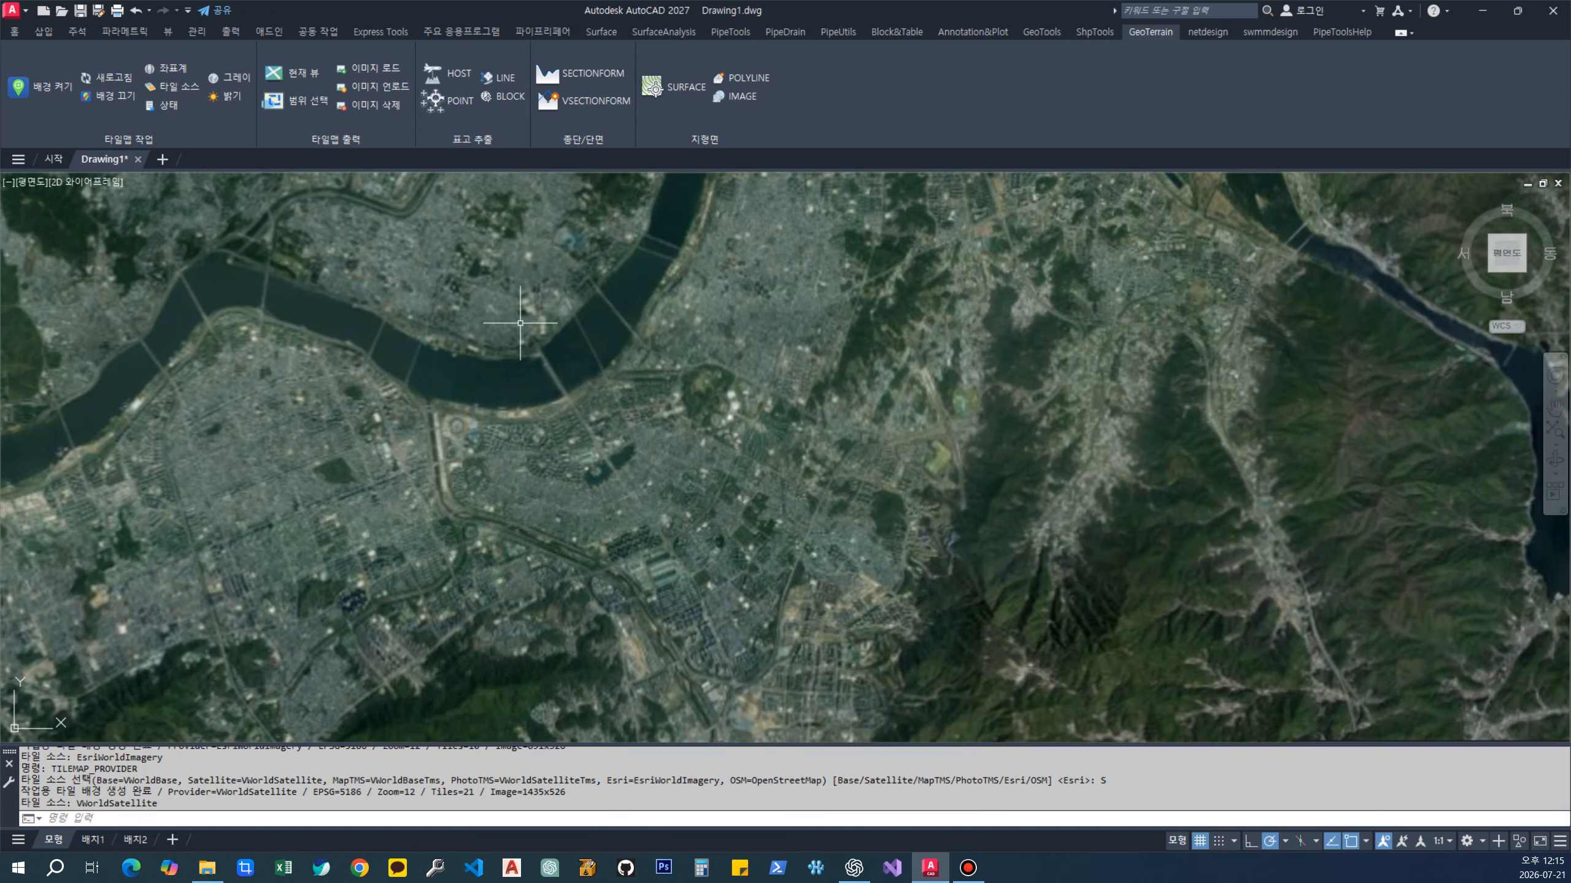
Set the map image color mode to Gray and check the grayscale background up close
click(229, 80)
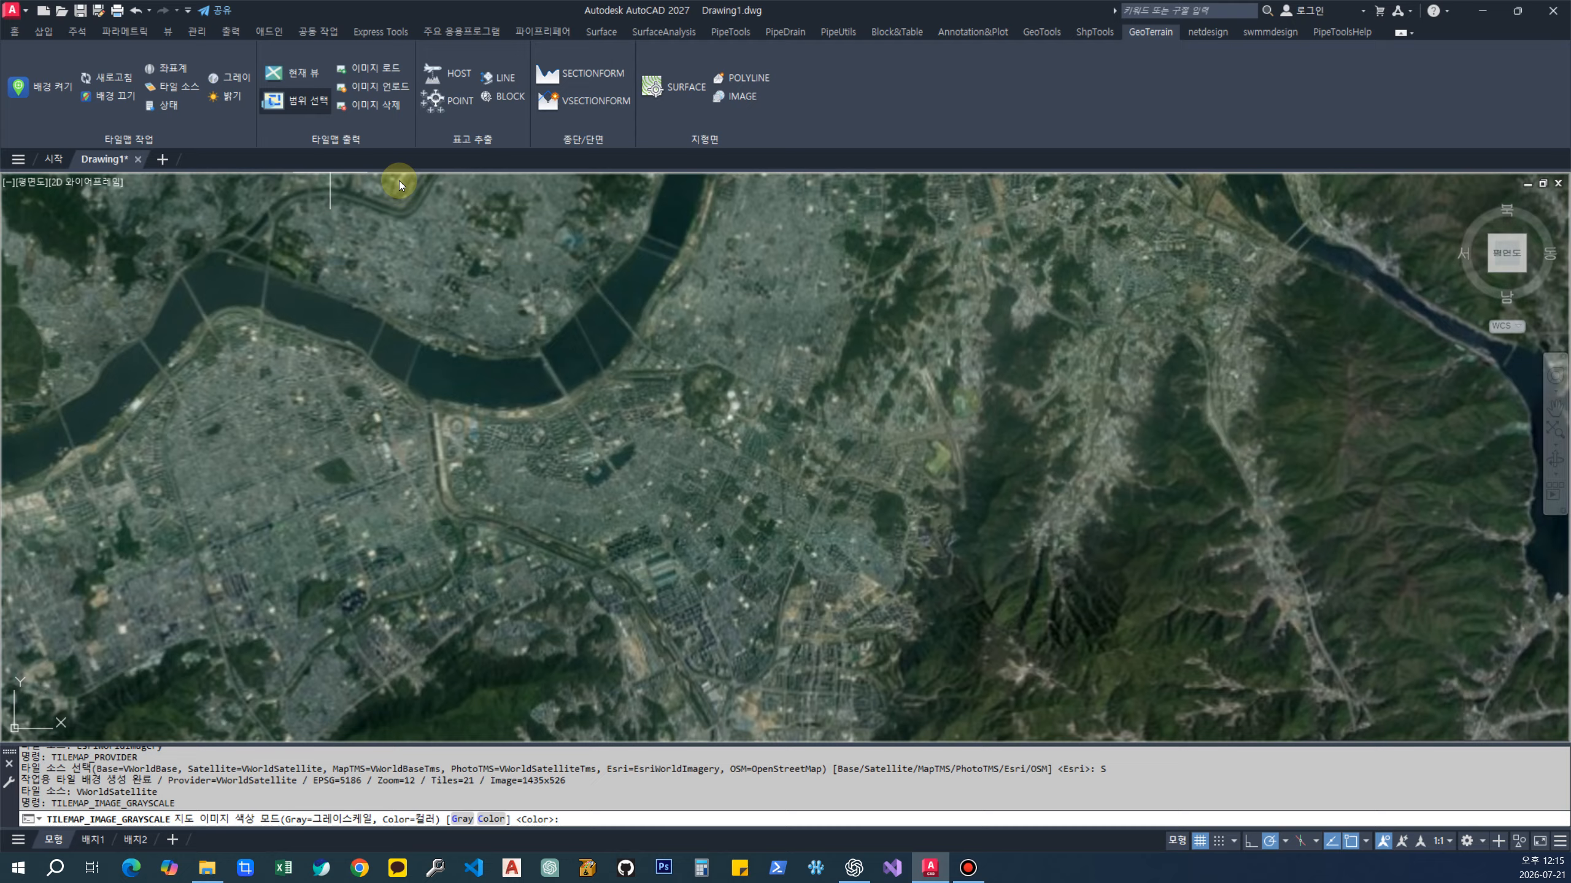
click(461, 819)
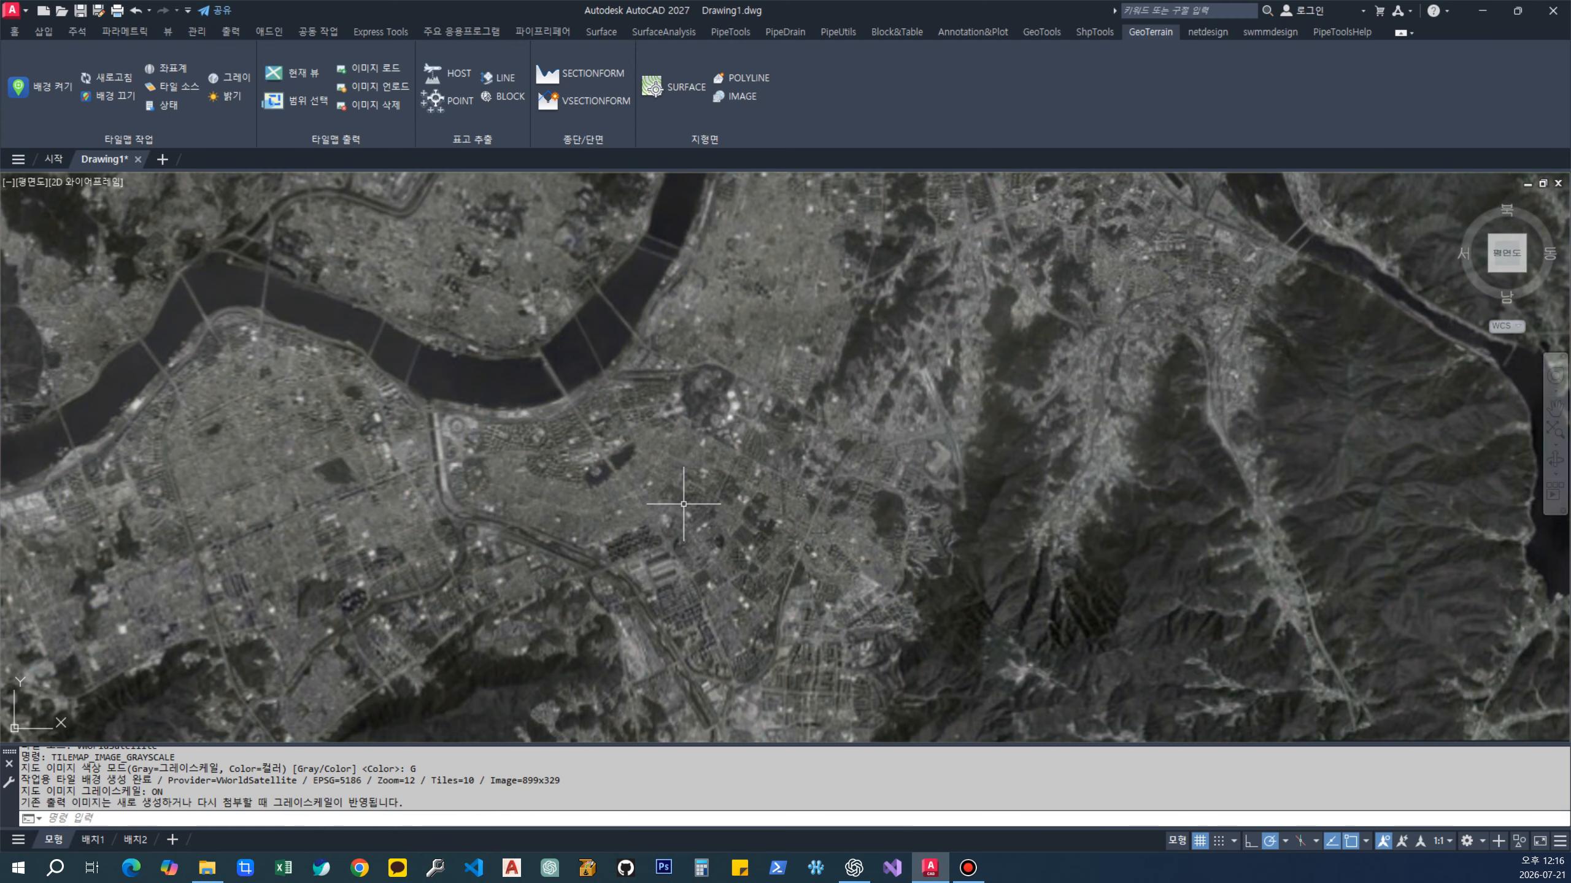
scroll(678, 495, up, 5)
scroll(678, 495, up, 3)
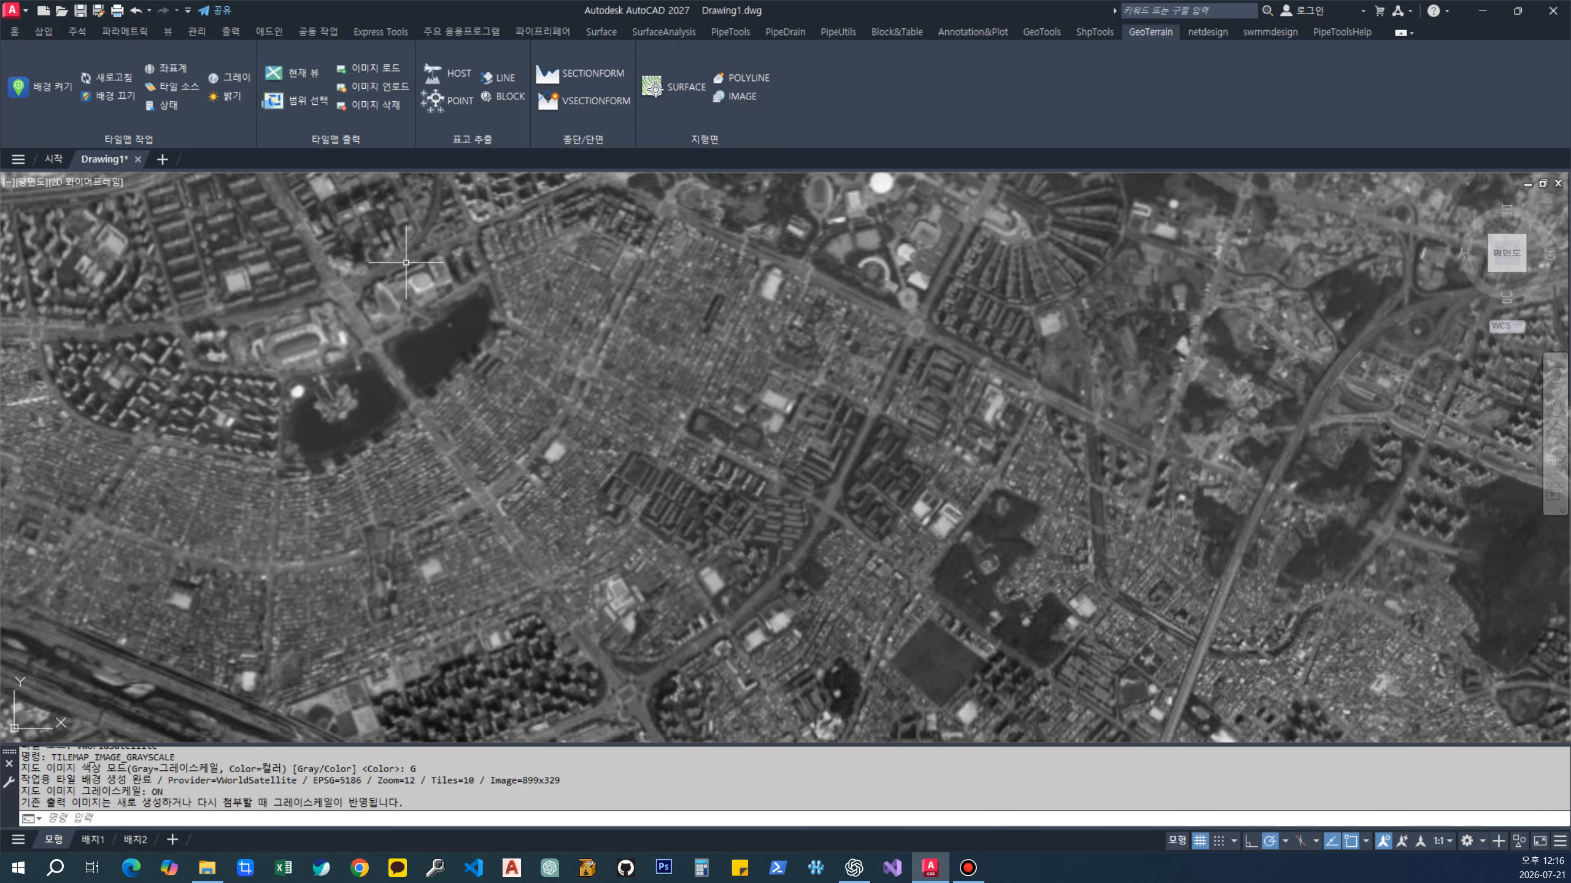
Set the map image brightness to 20 and return its color mode to Color
click(229, 99)
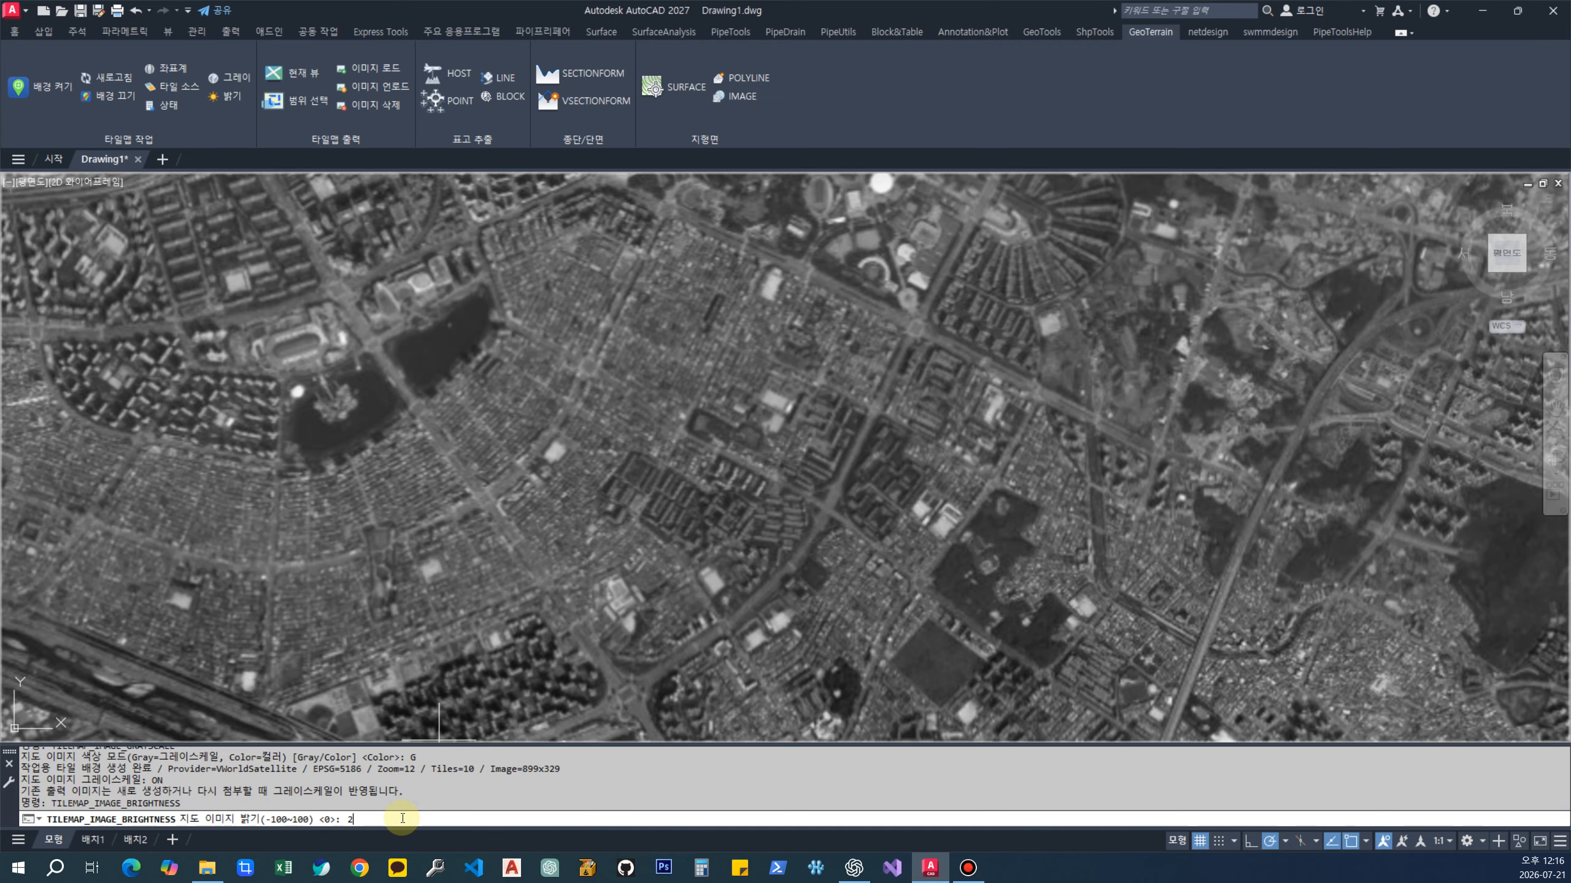
text(20)
key(Return)
scroll(770, 444, down, 2)
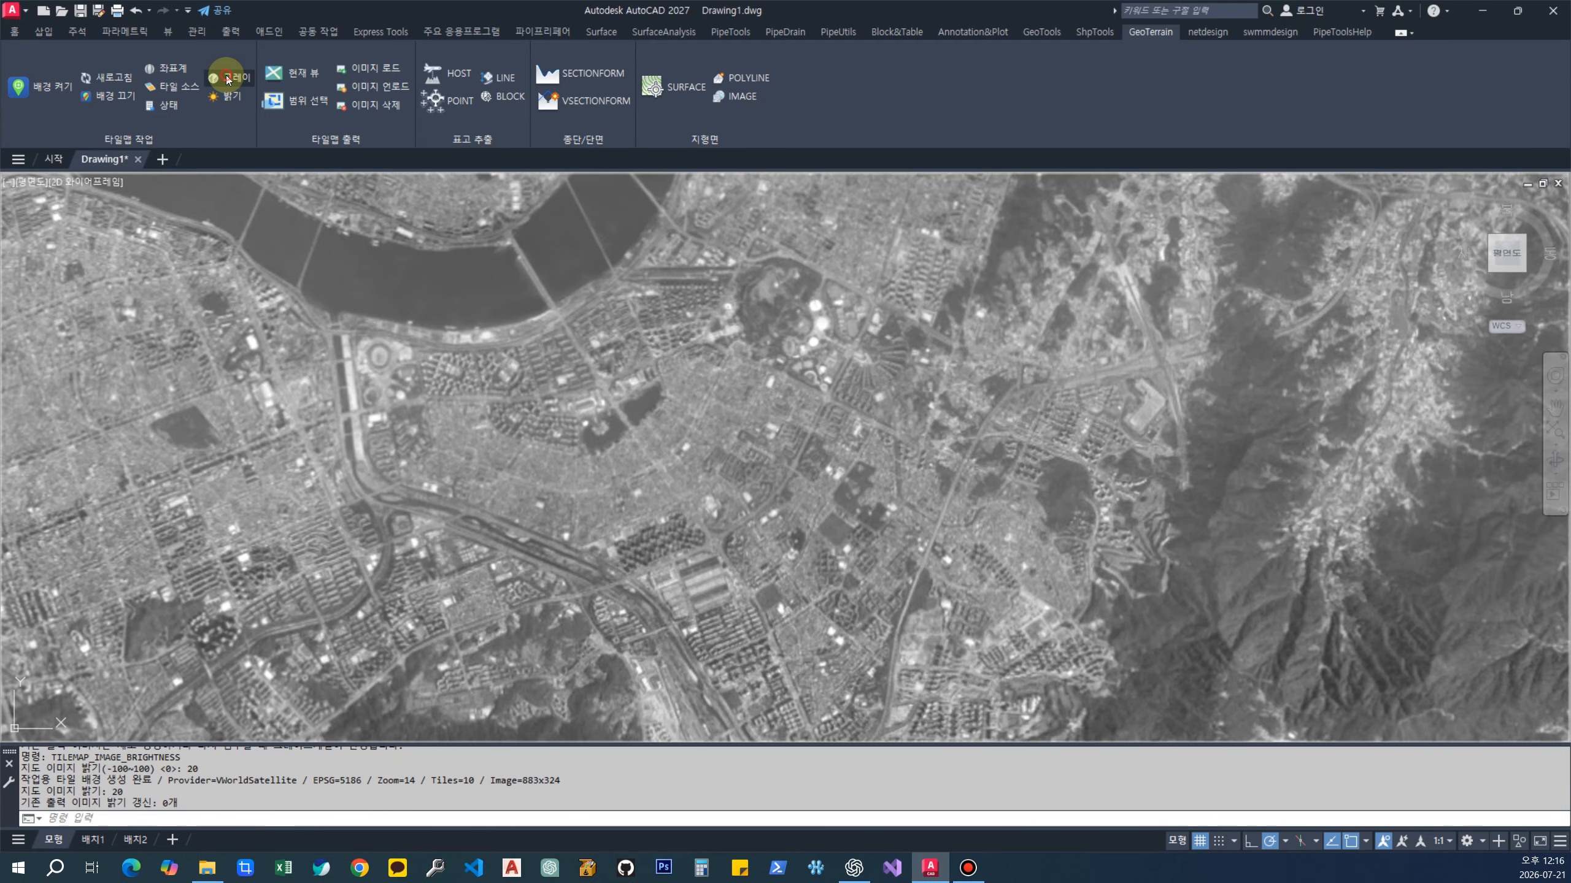
click(226, 78)
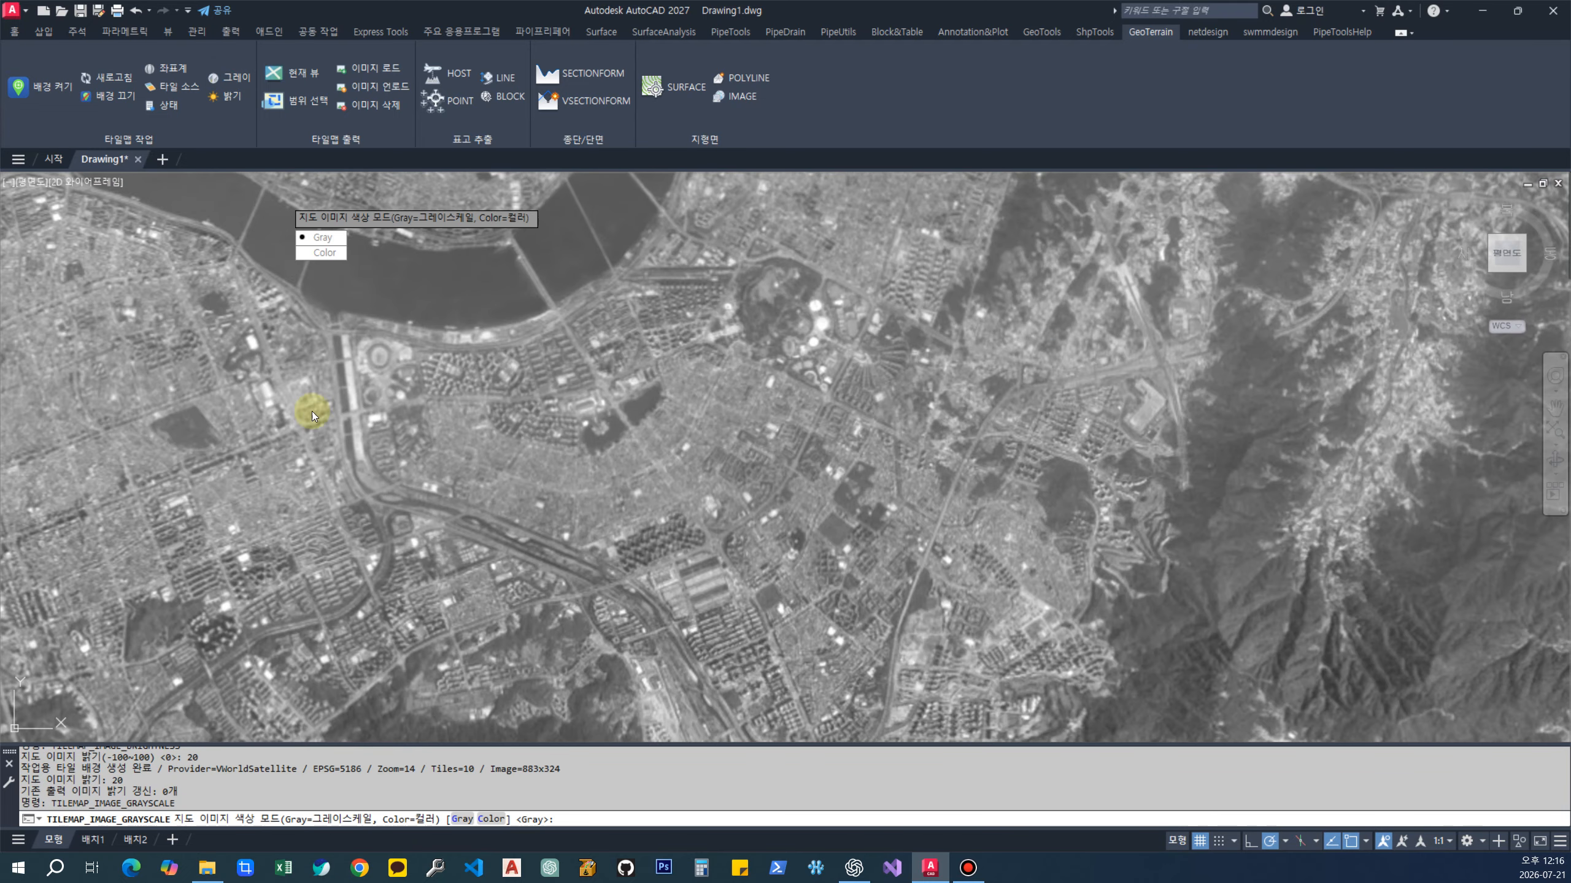
click(488, 820)
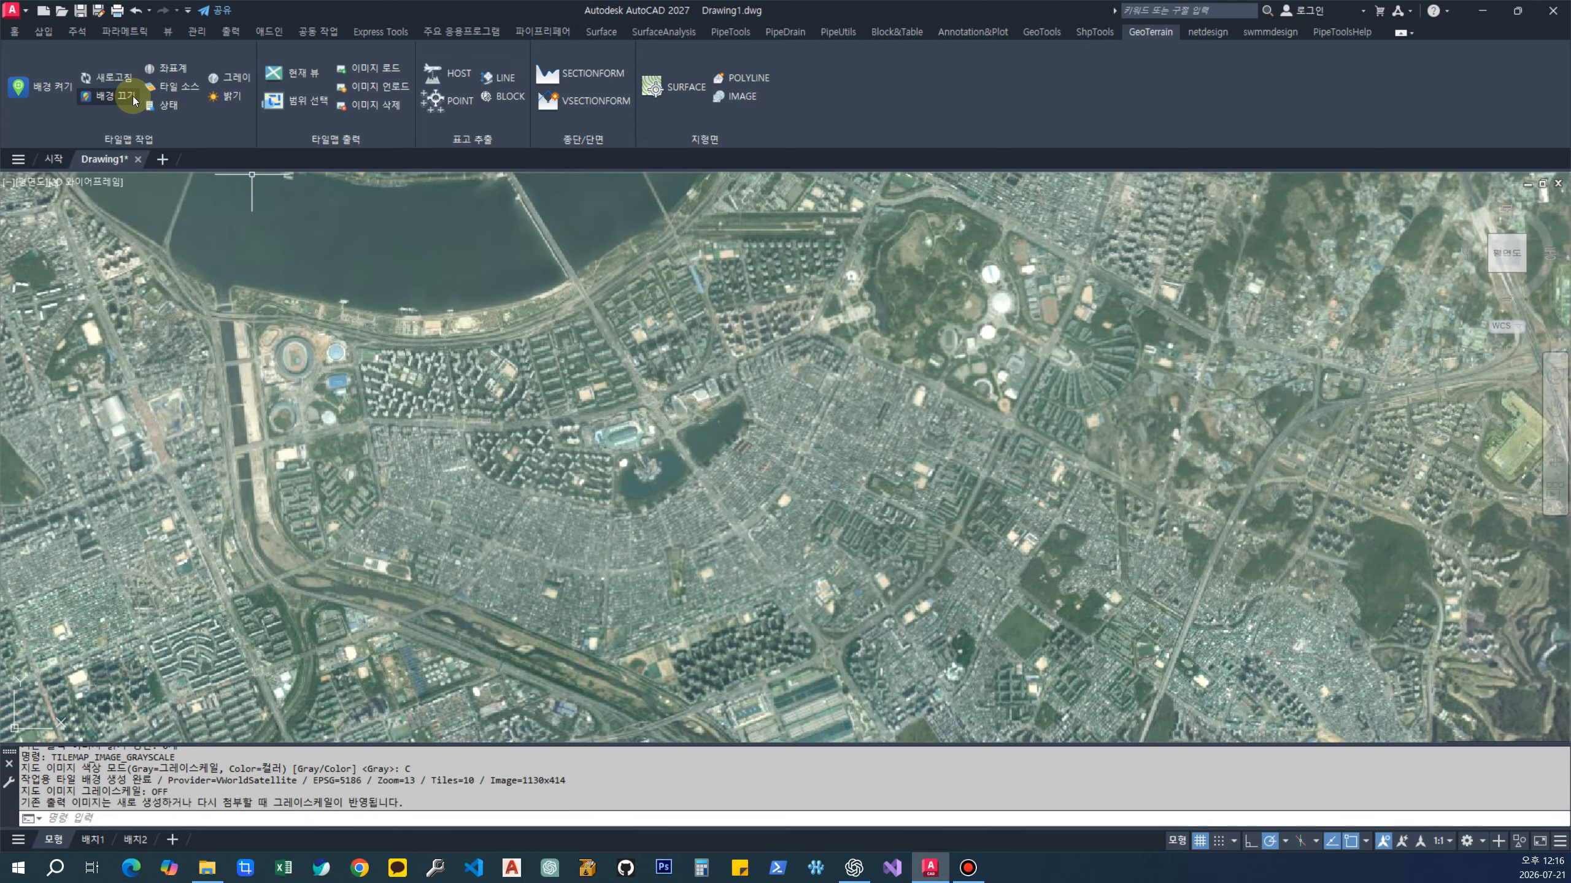
Frame the stadium district, turn off the working tile background, and output the current view as a map image
scroll(155, 396, up, 4)
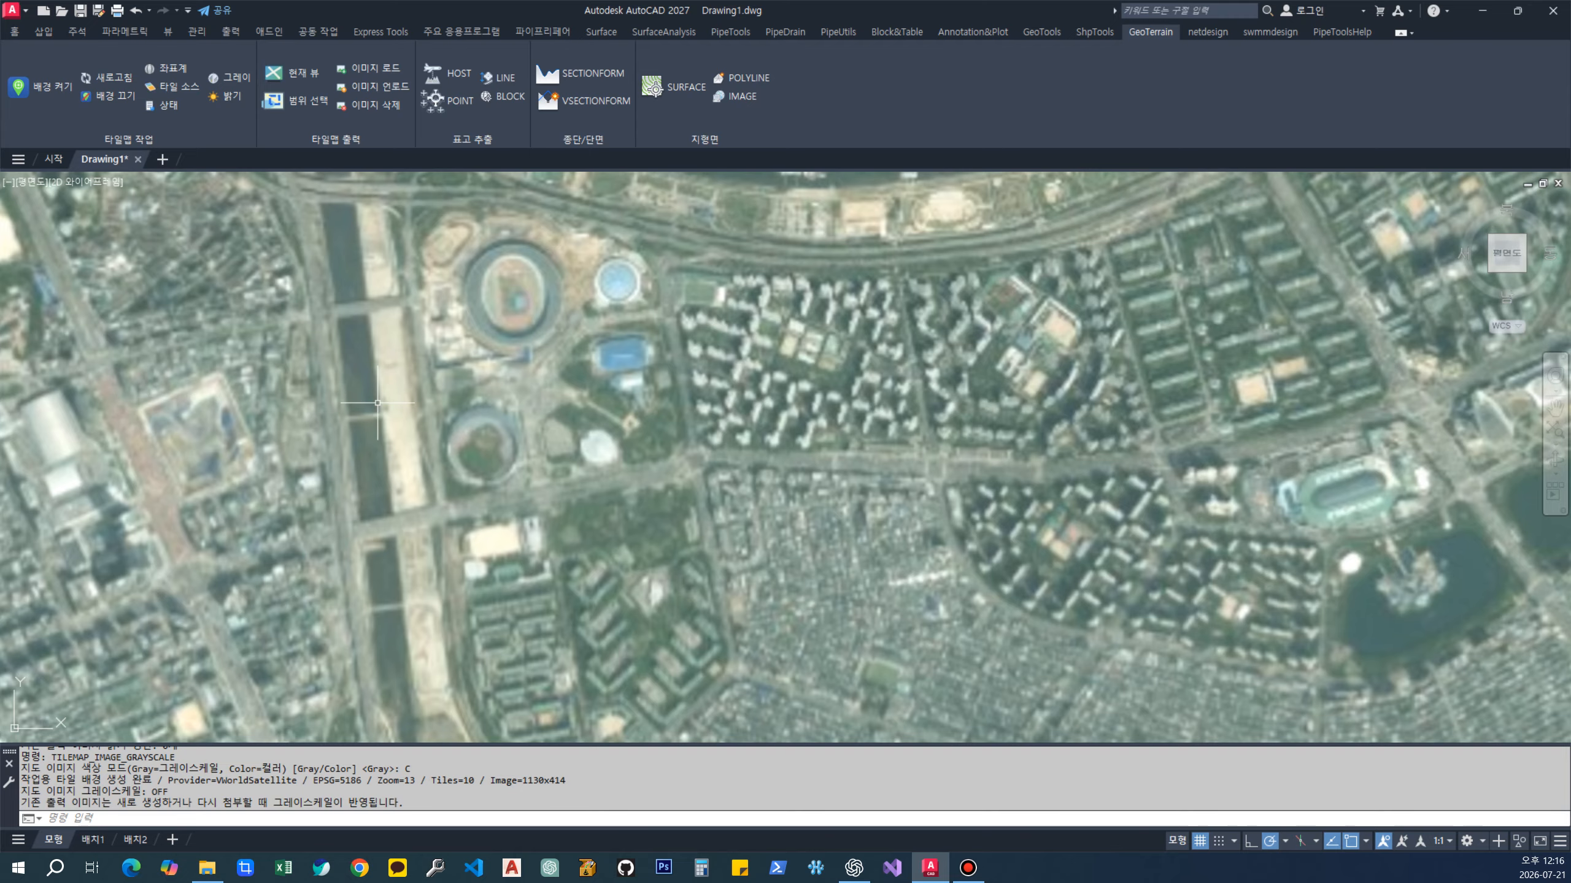
click(105, 98)
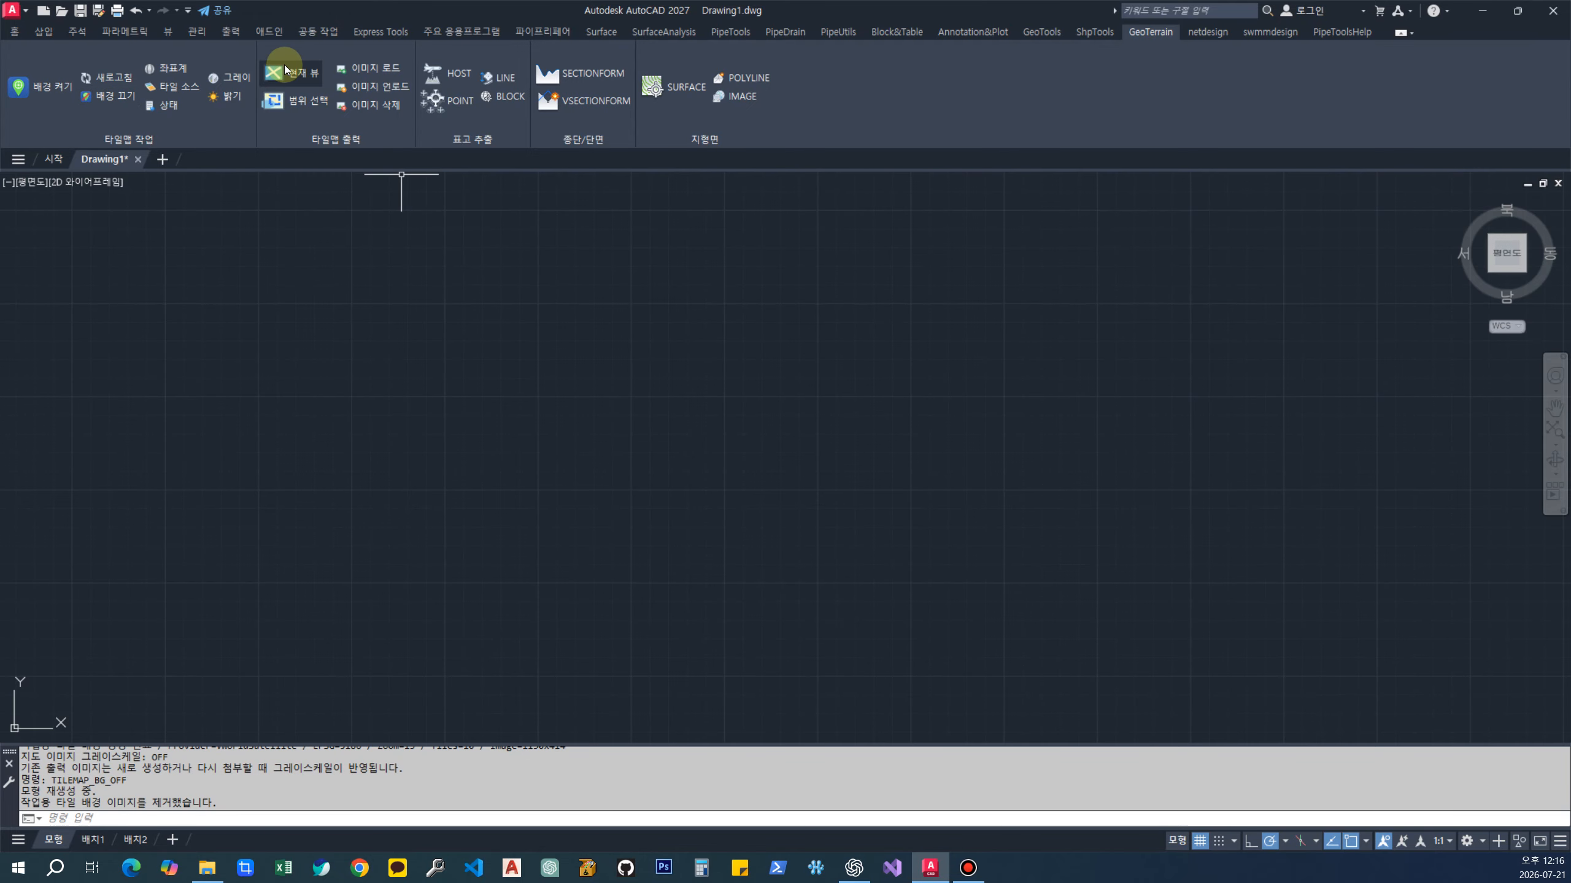
click(292, 76)
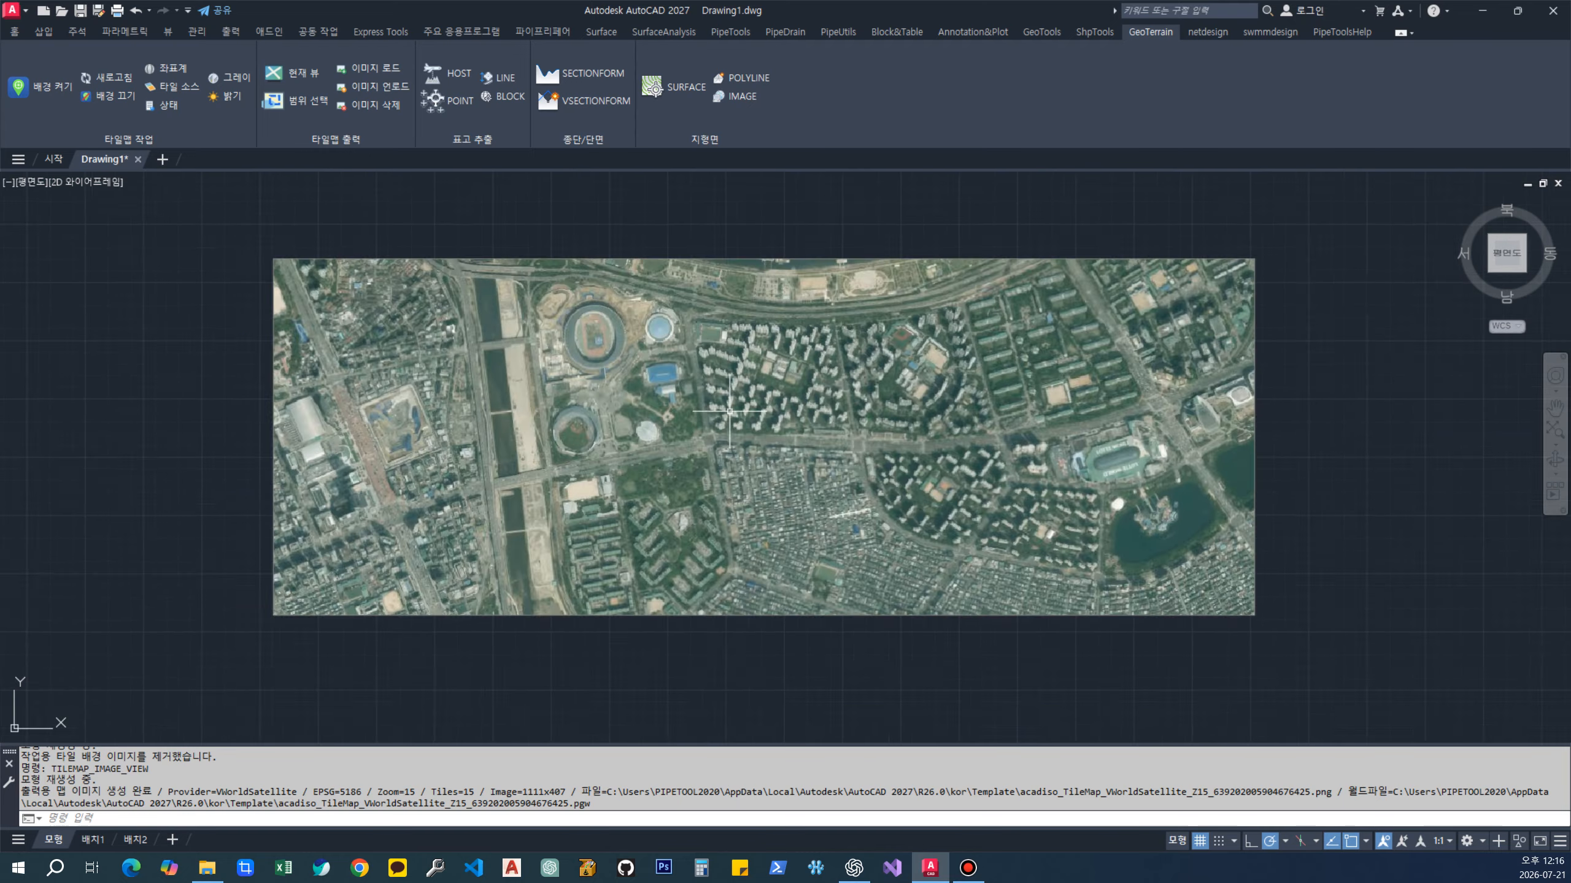
scroll(743, 409, up, 4)
click(737, 233)
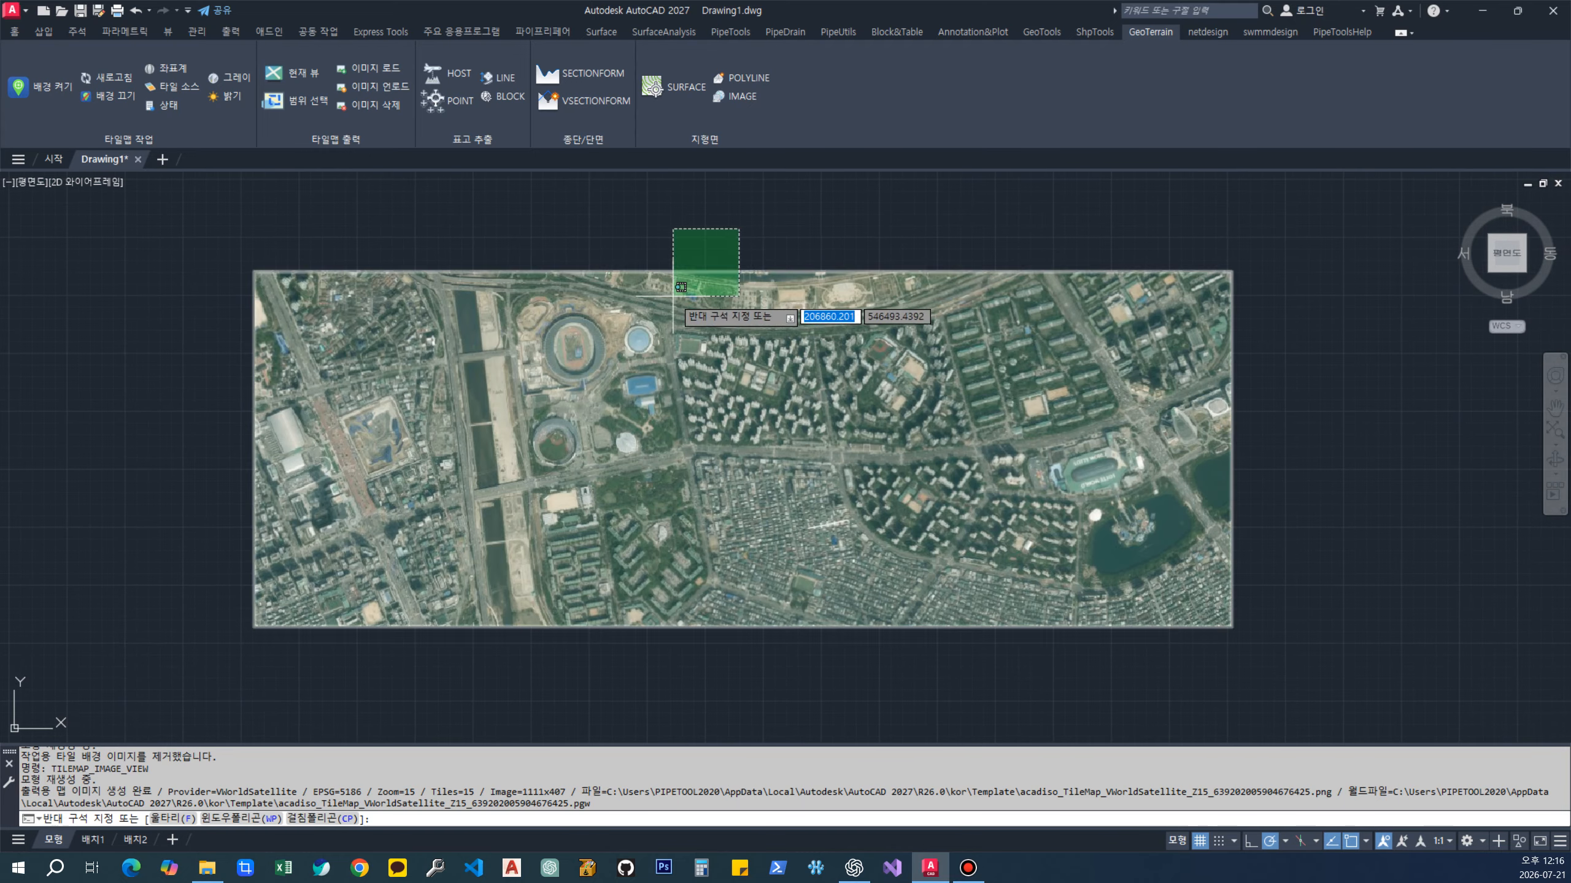
click(720, 372)
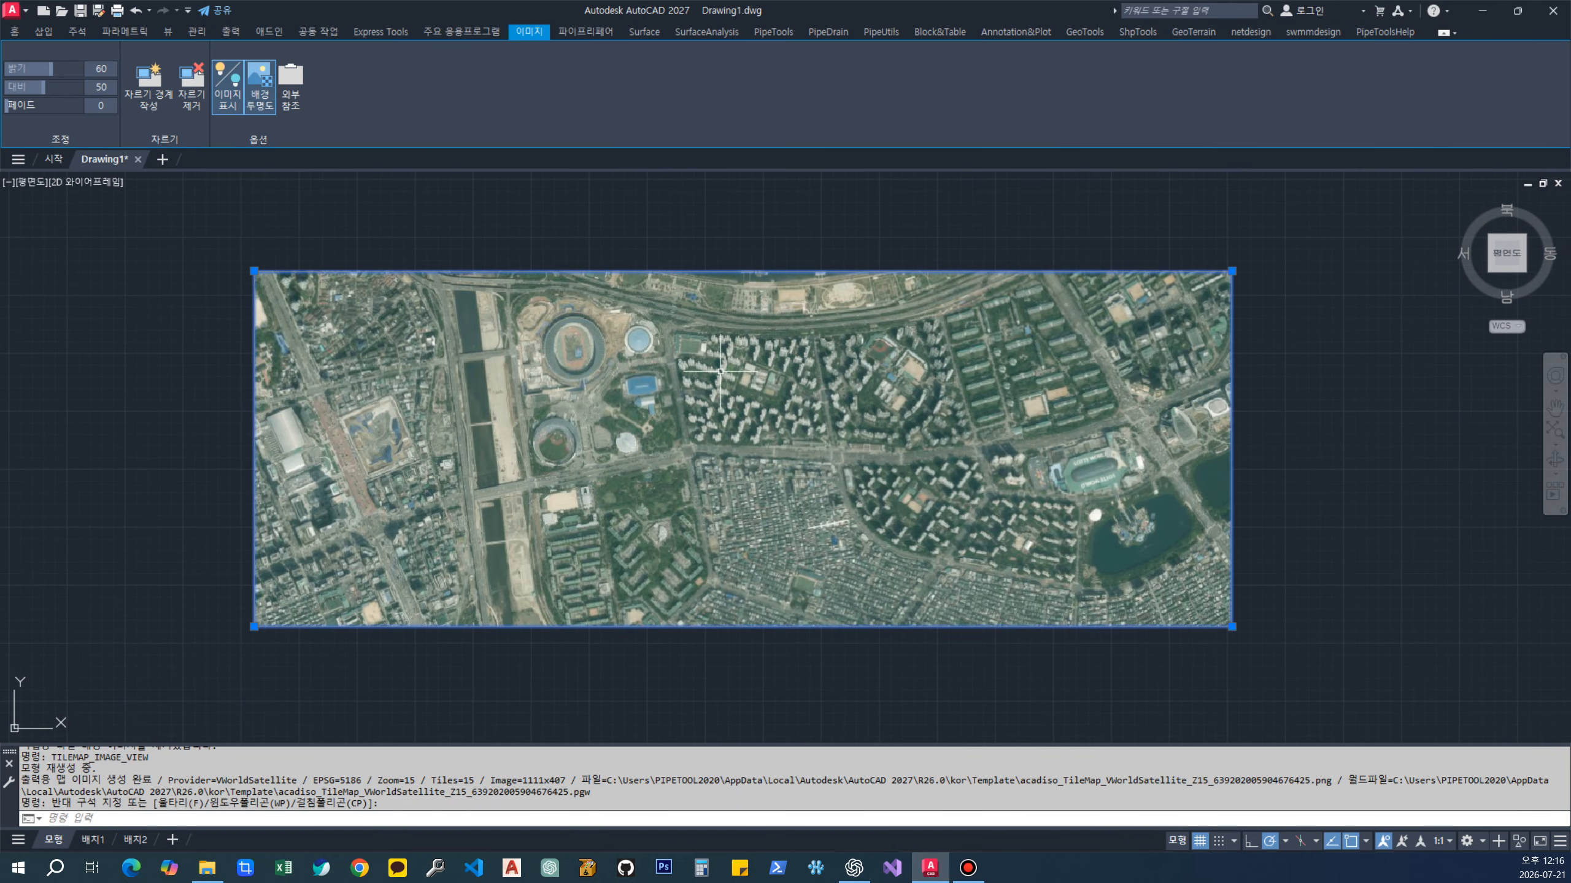
key(Escape)
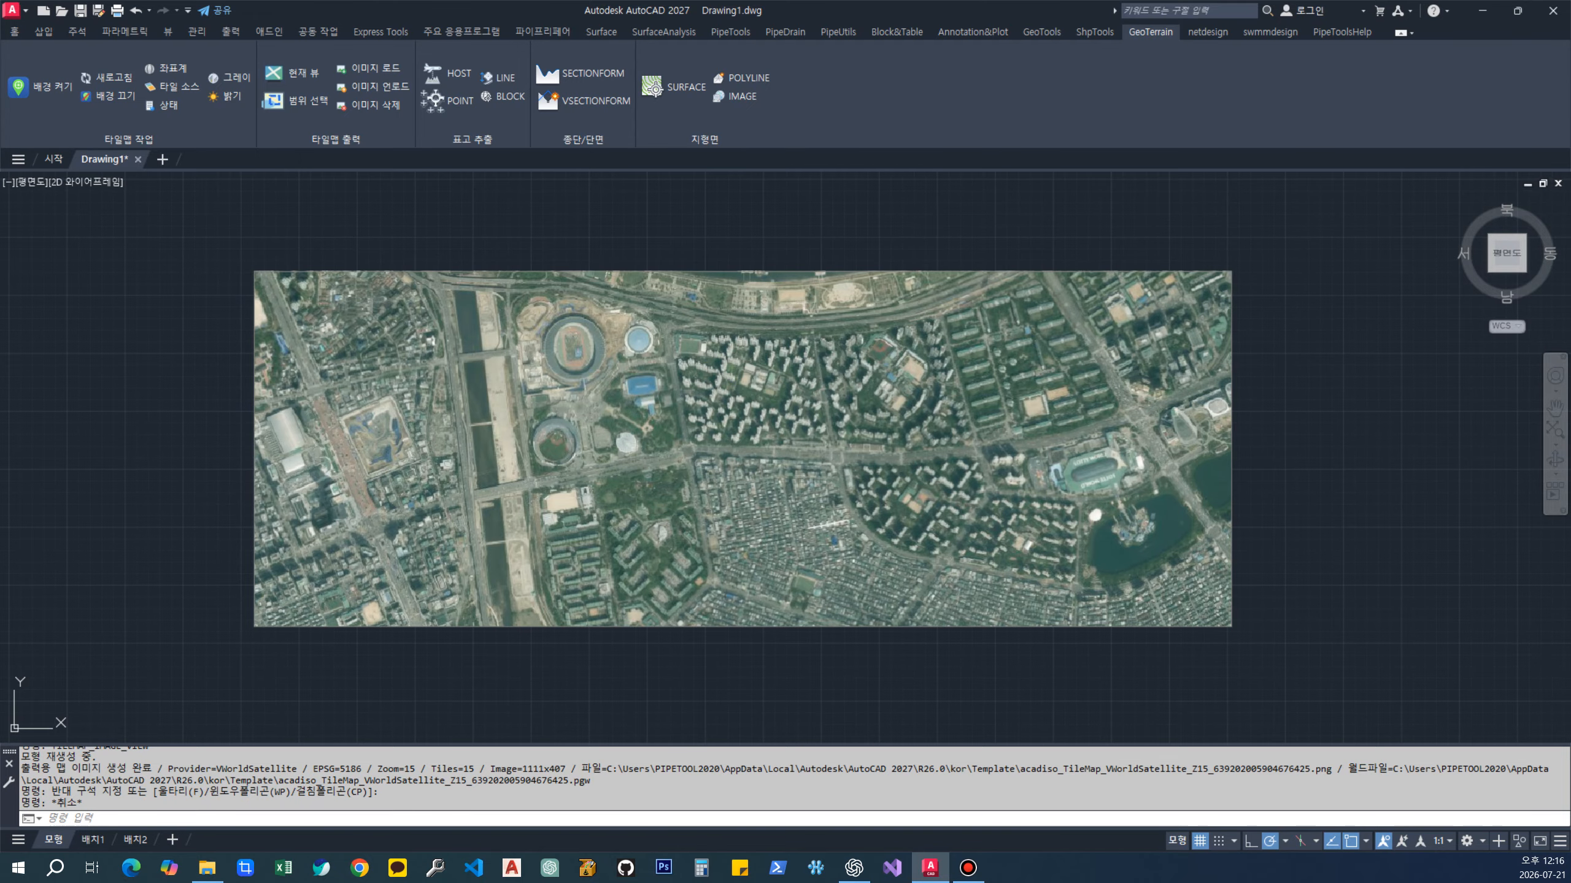
Open and dock the Properties palette, select the output map image, and widen the palette to inspect its raster image properties
text(ch)
key(Return)
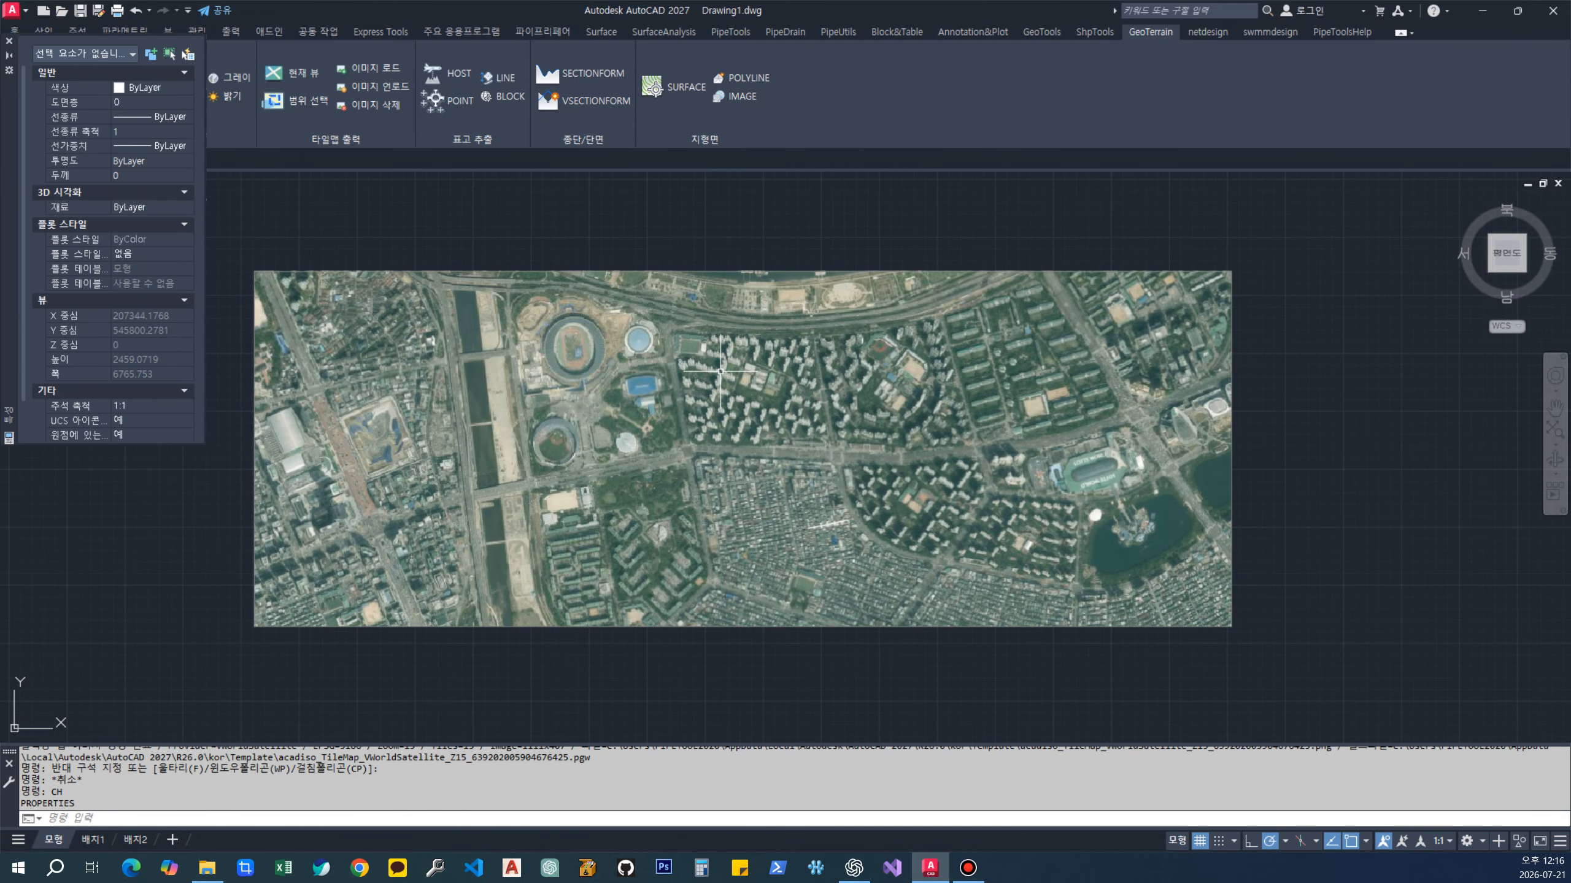
double_click(9, 263)
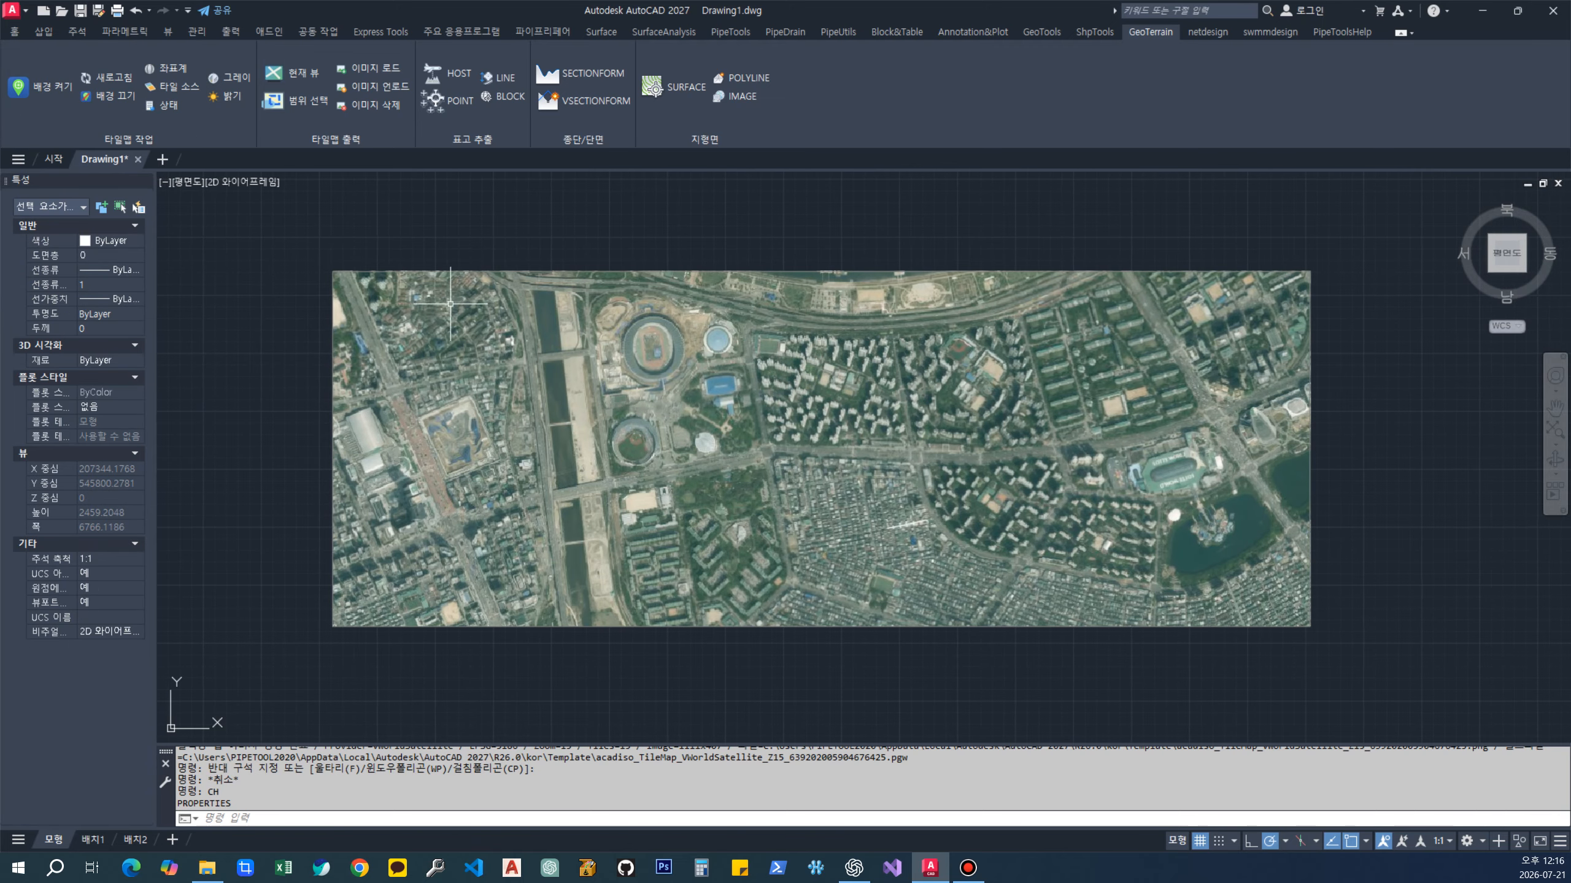
click(613, 227)
click(501, 351)
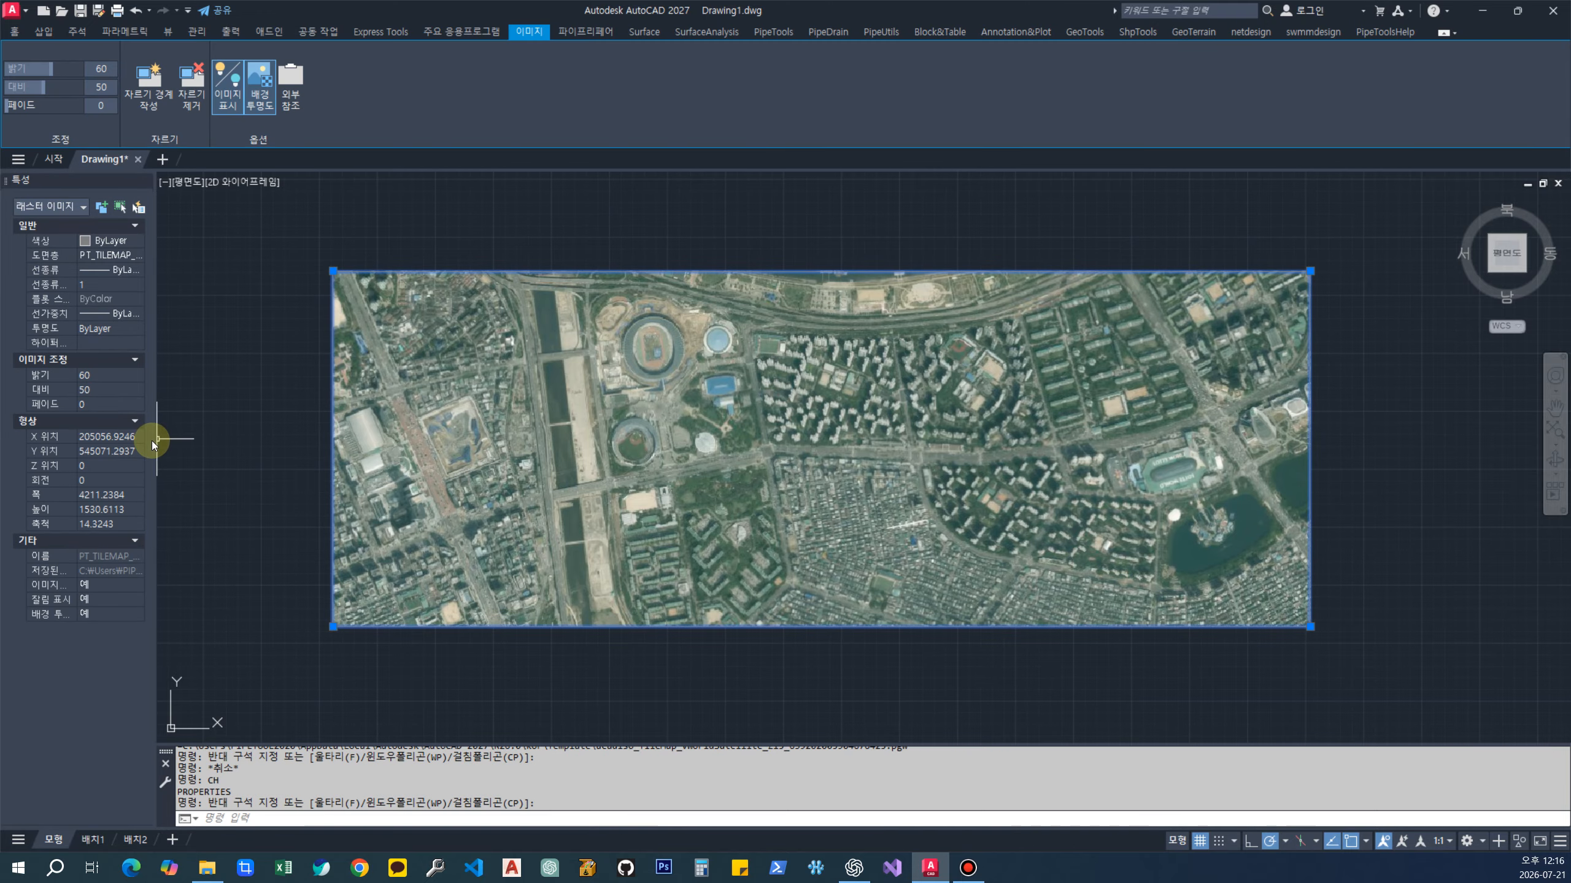
drag(155, 440, 357, 456)
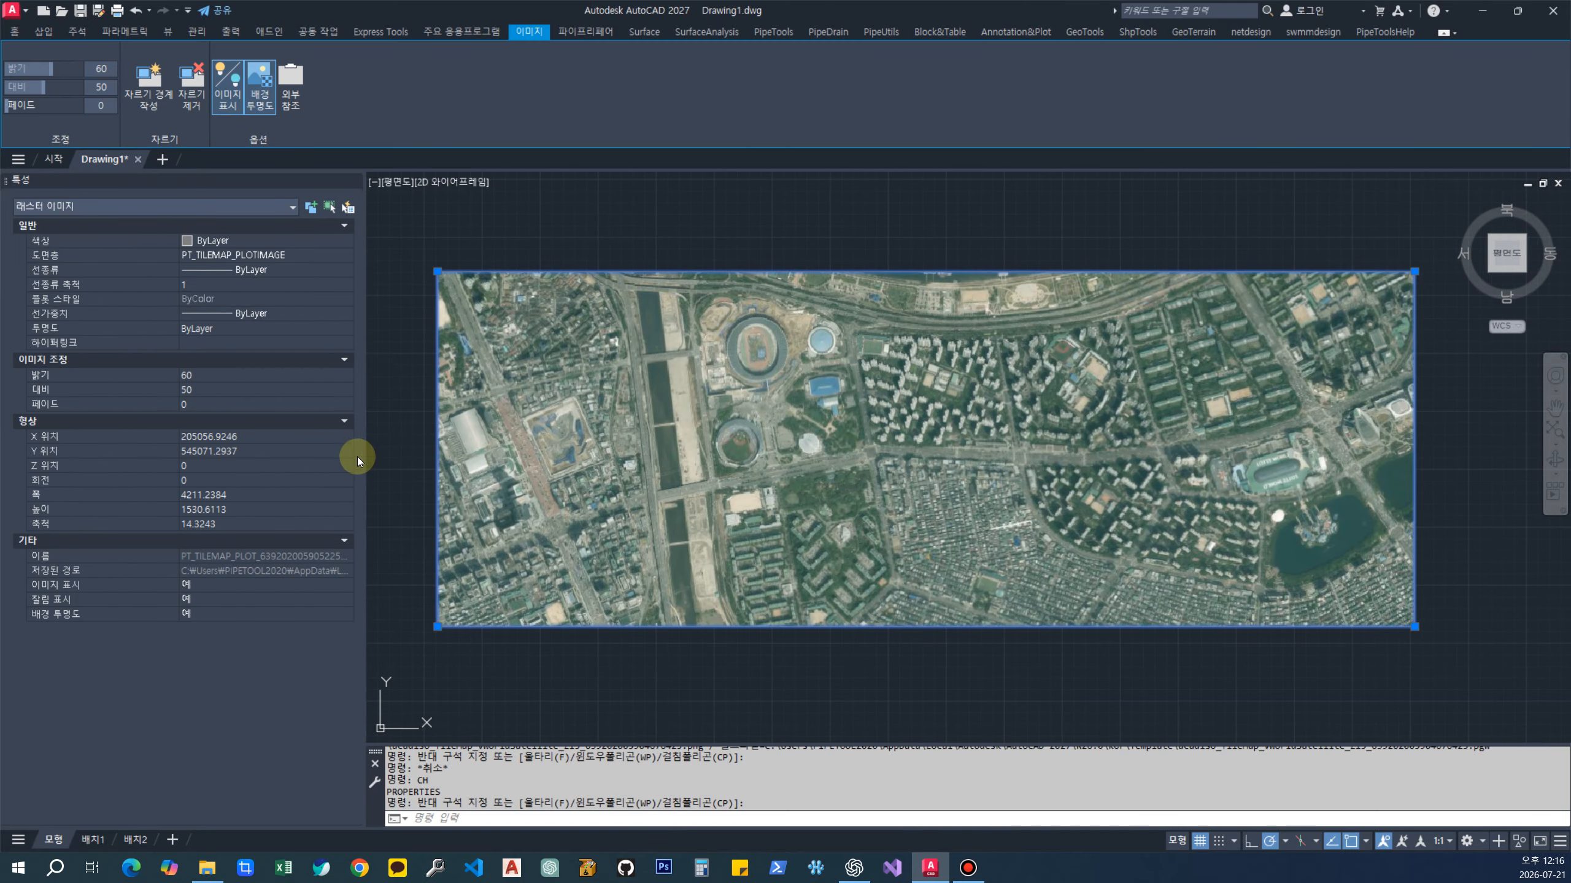
Set the output map image's brightness to 78 in its image adjustment properties
click(238, 376)
click(346, 376)
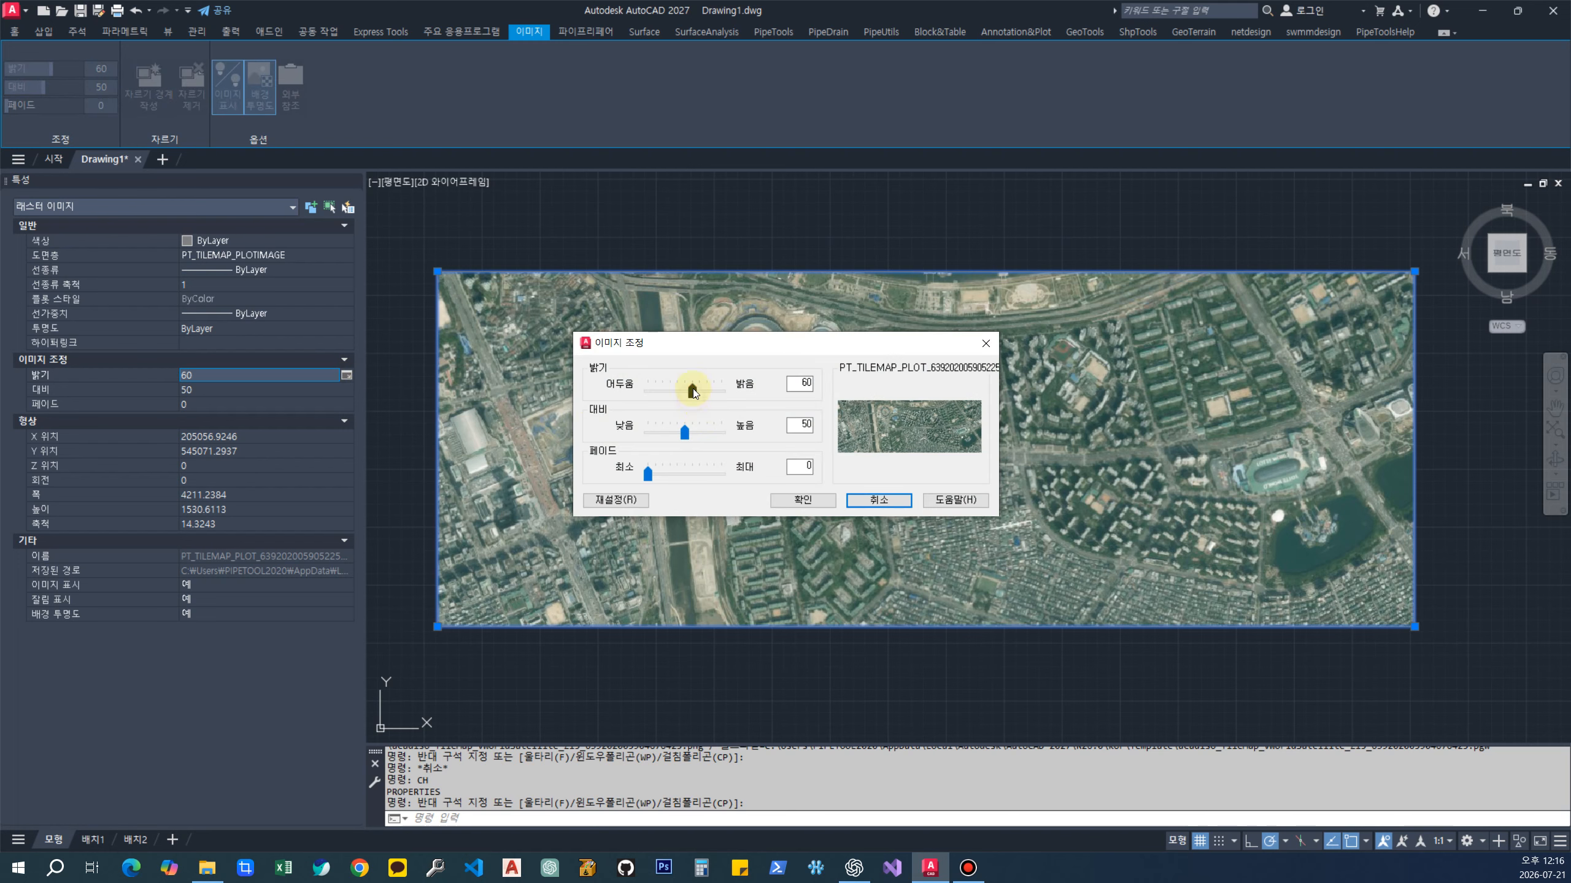
drag(693, 392, 705, 391)
click(803, 500)
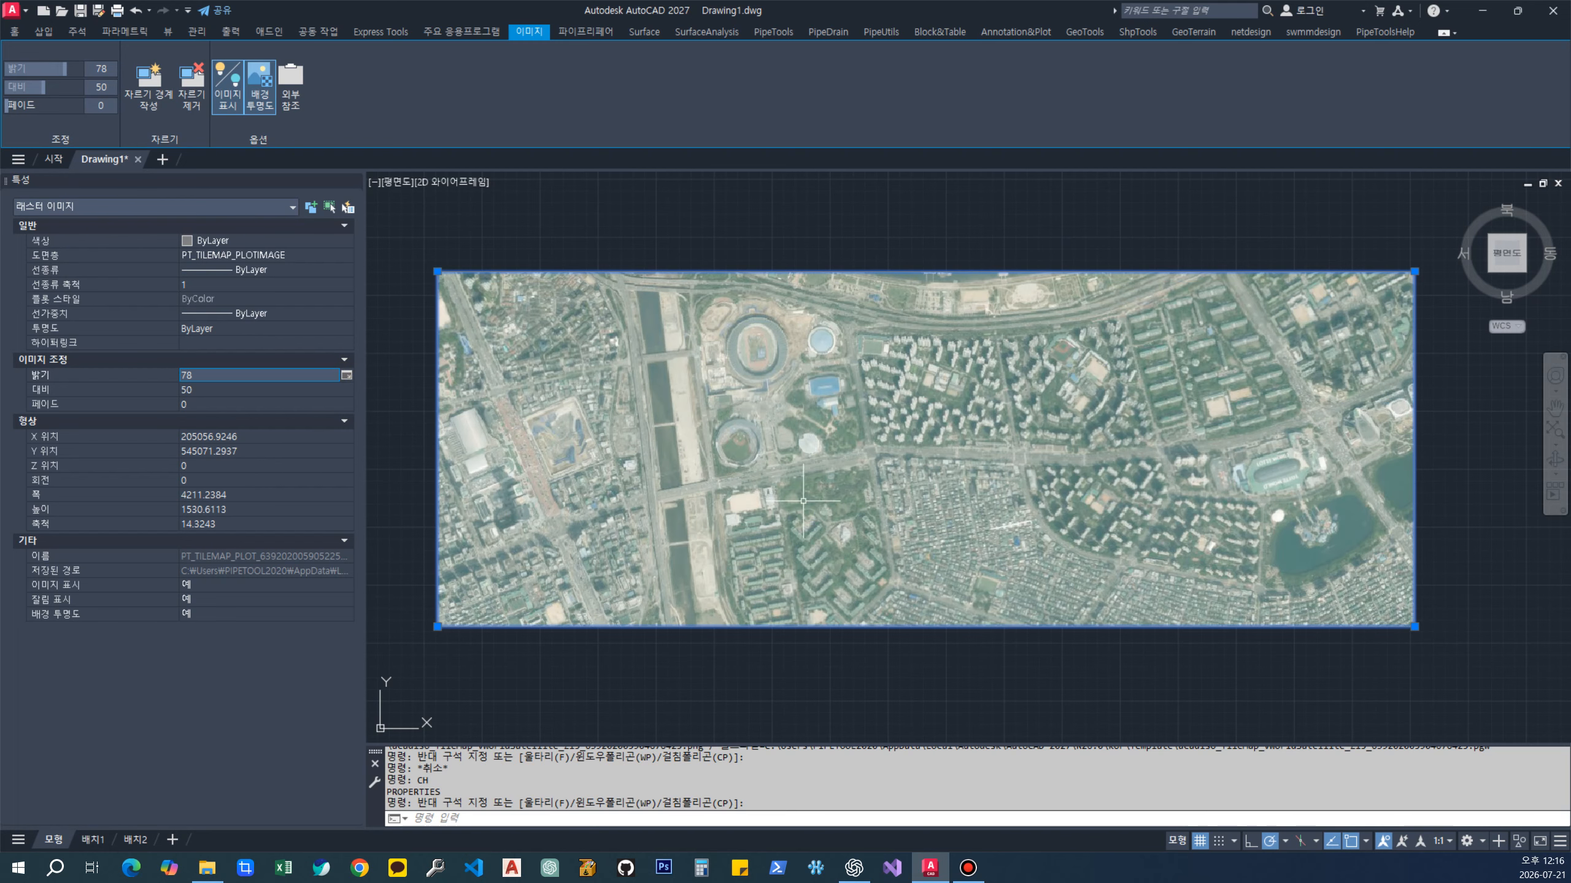
key(Escape)
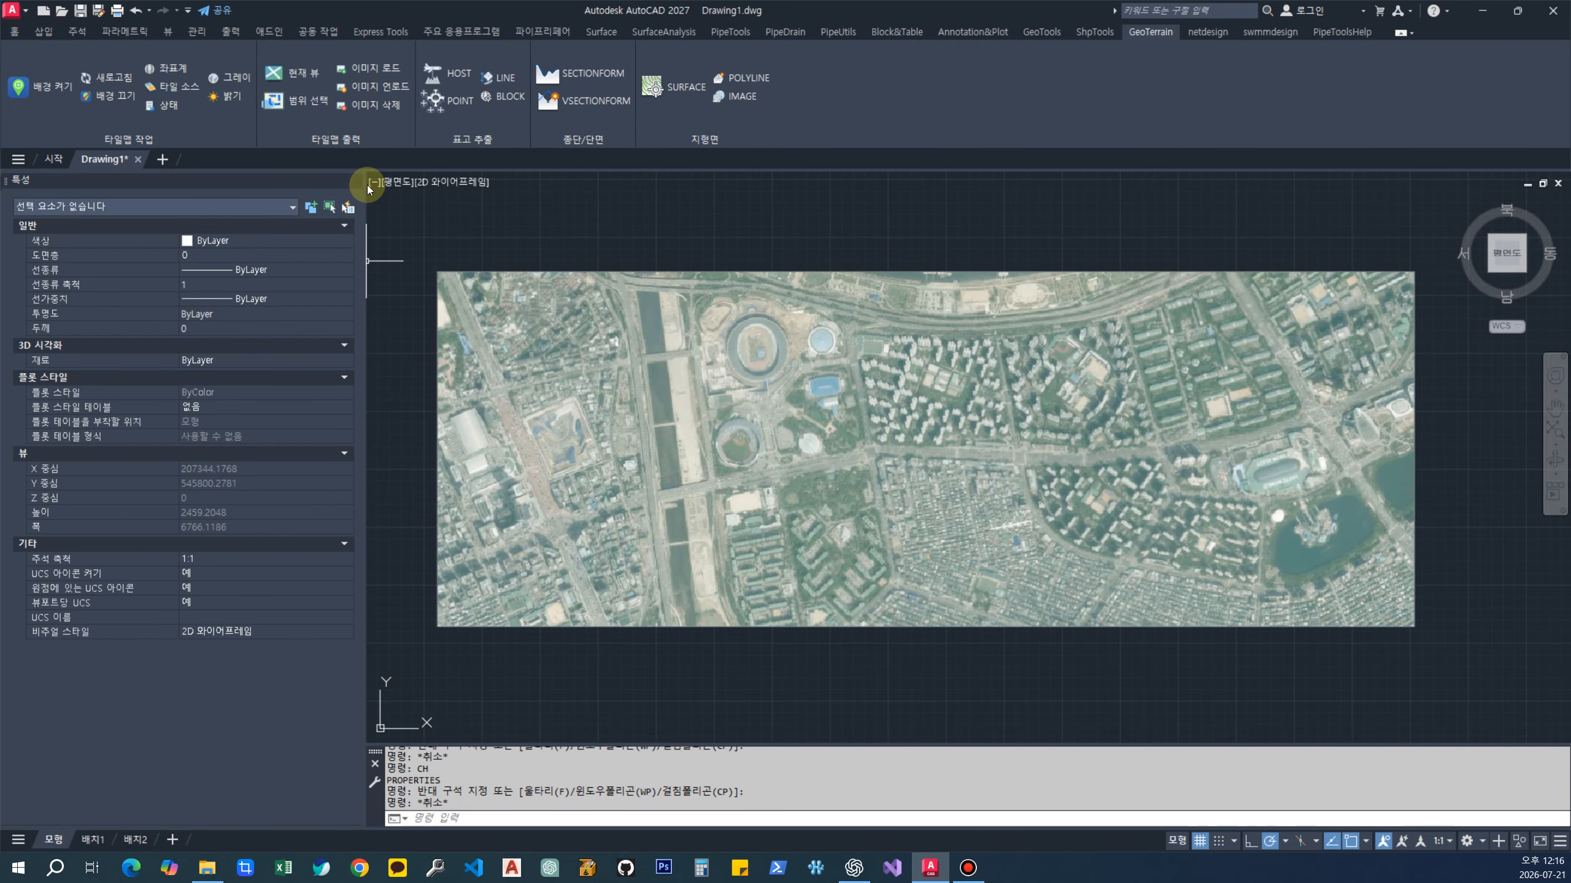
Delete the output map image from the drawing with the GeoTerrain image delete tool
click(374, 105)
click(766, 241)
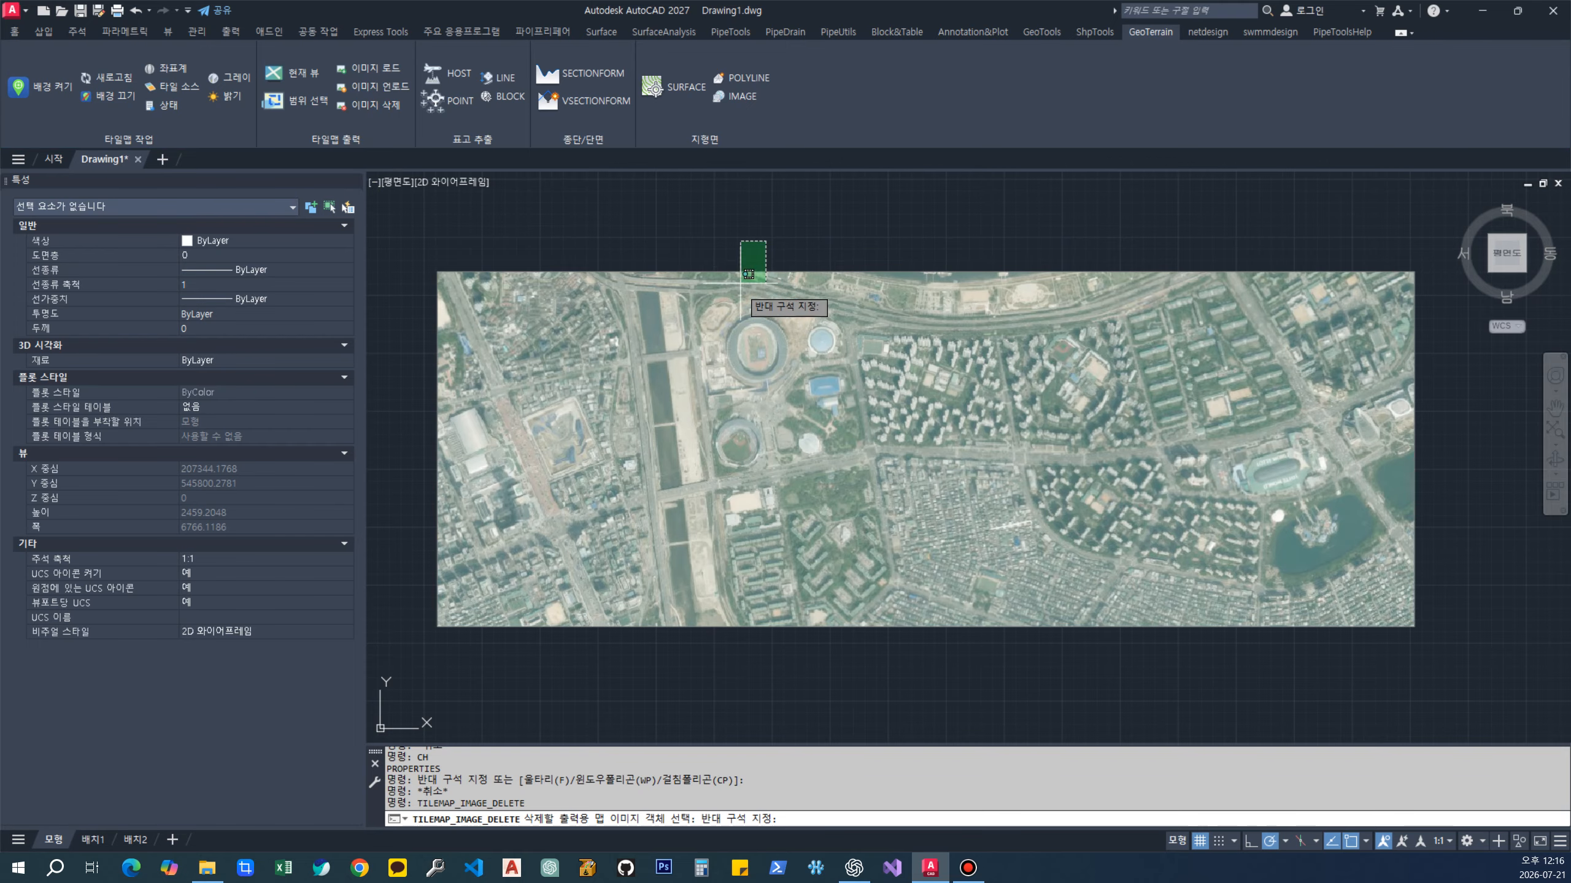
click(749, 274)
key(Return)
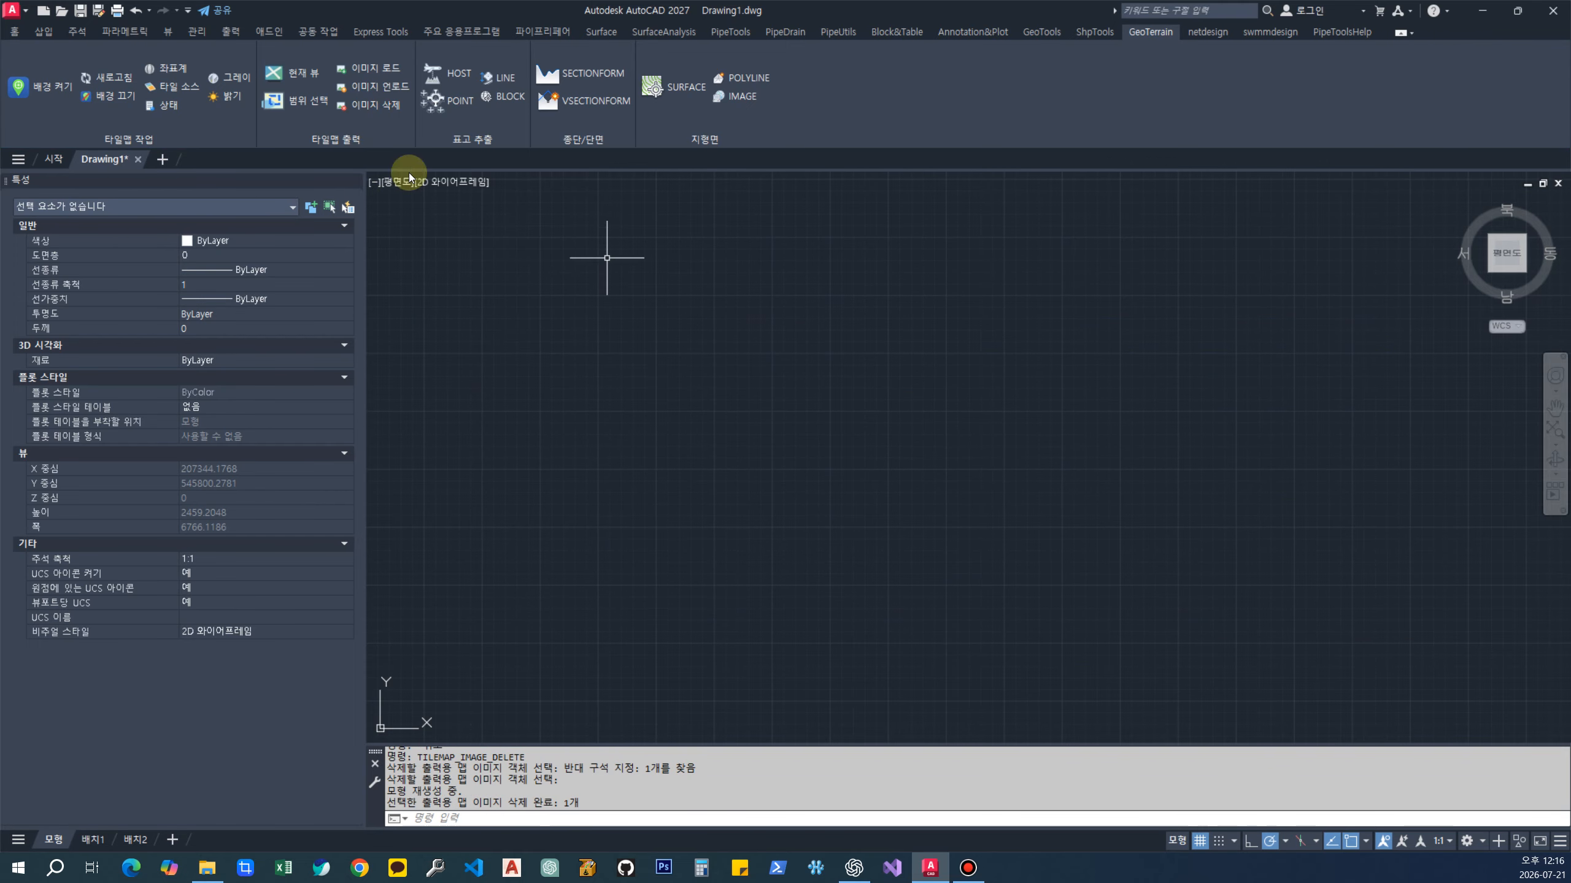
Turn on the tile background and output a rectangular area over the dense housing blocks south of the main road at tile zoom level 19
click(60, 90)
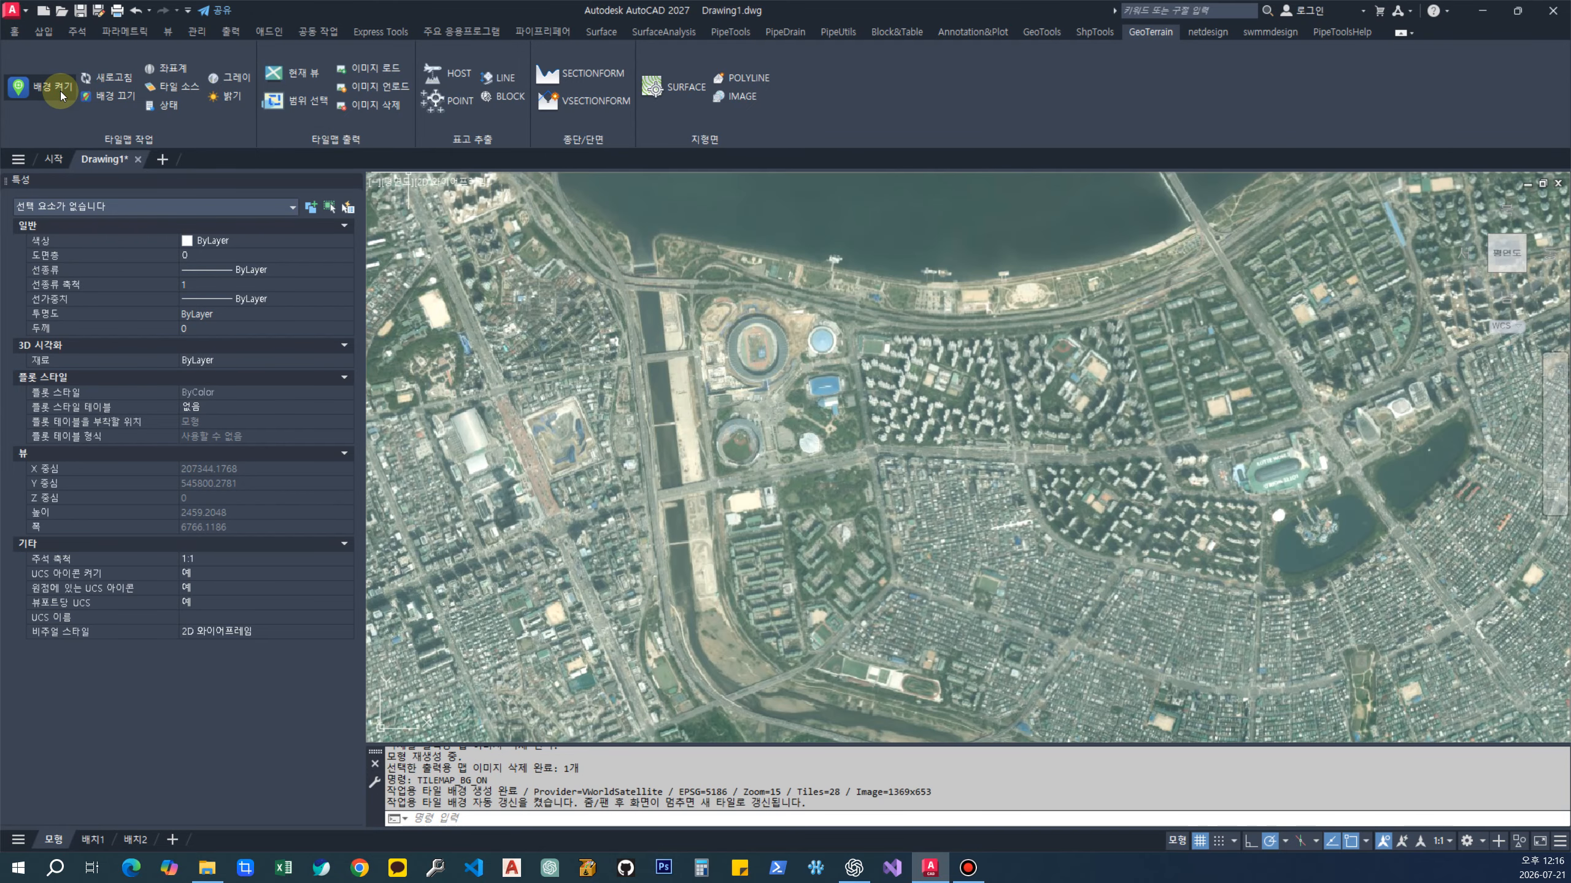
scroll(1049, 578, up, 2)
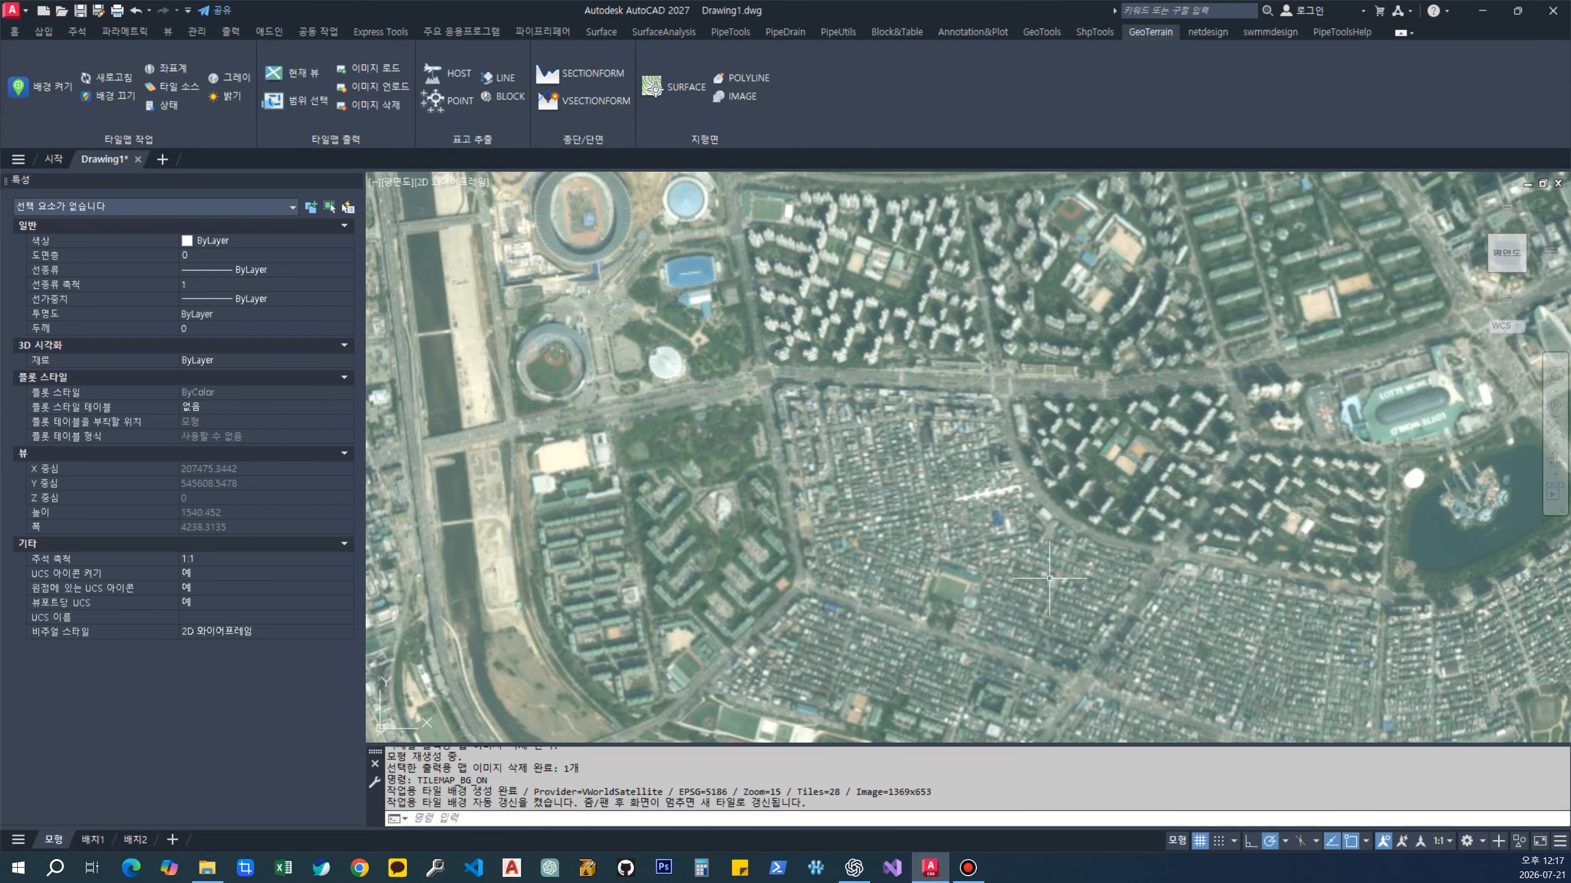
click(292, 99)
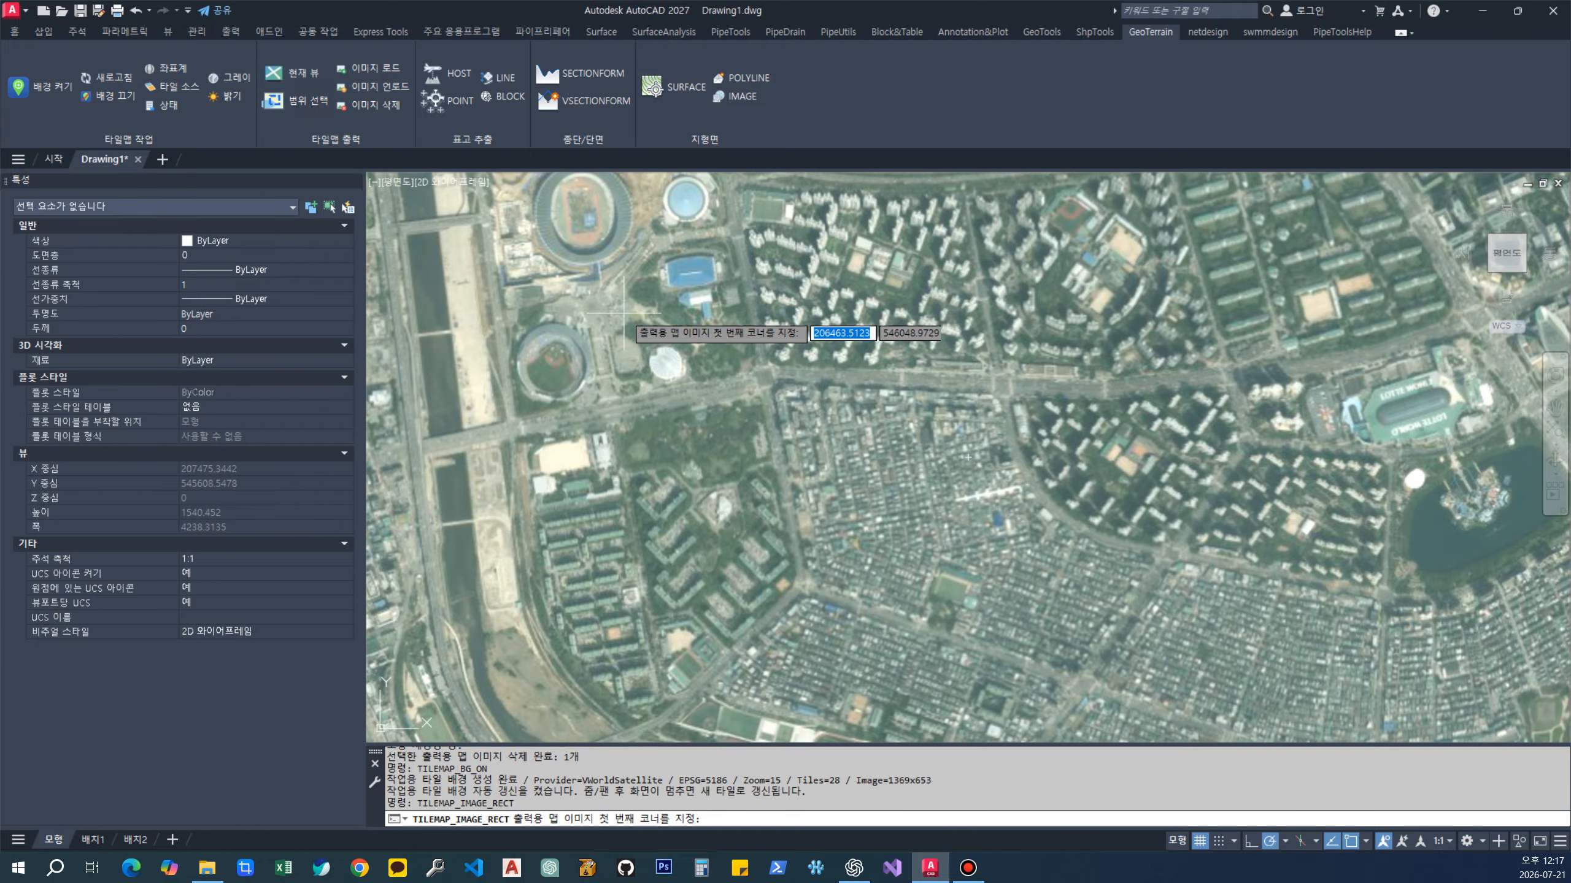
click(693, 350)
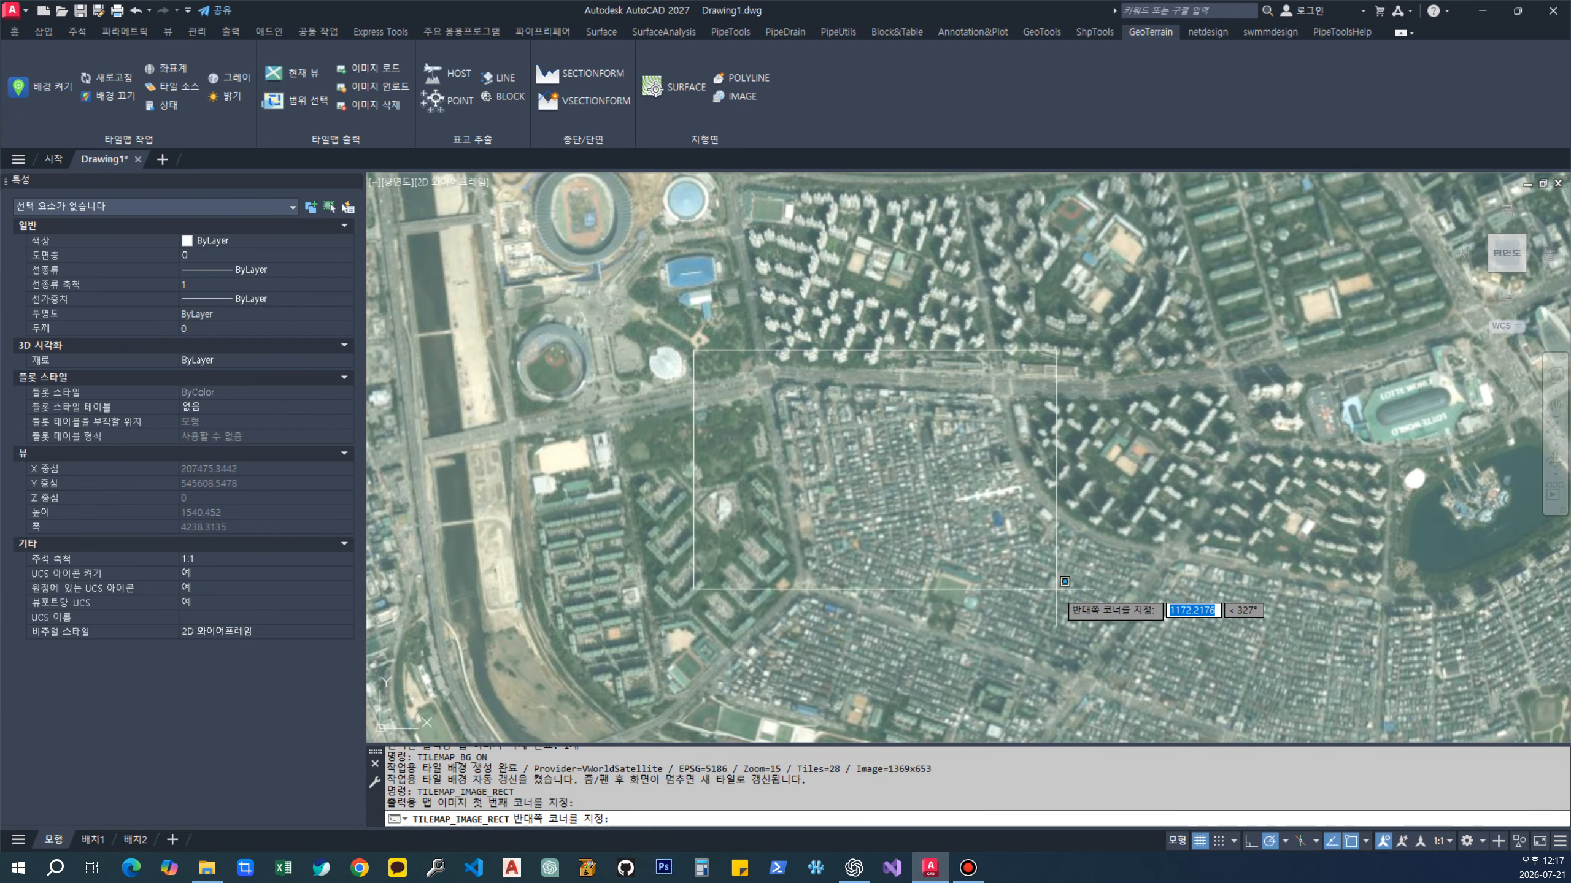
click(1076, 591)
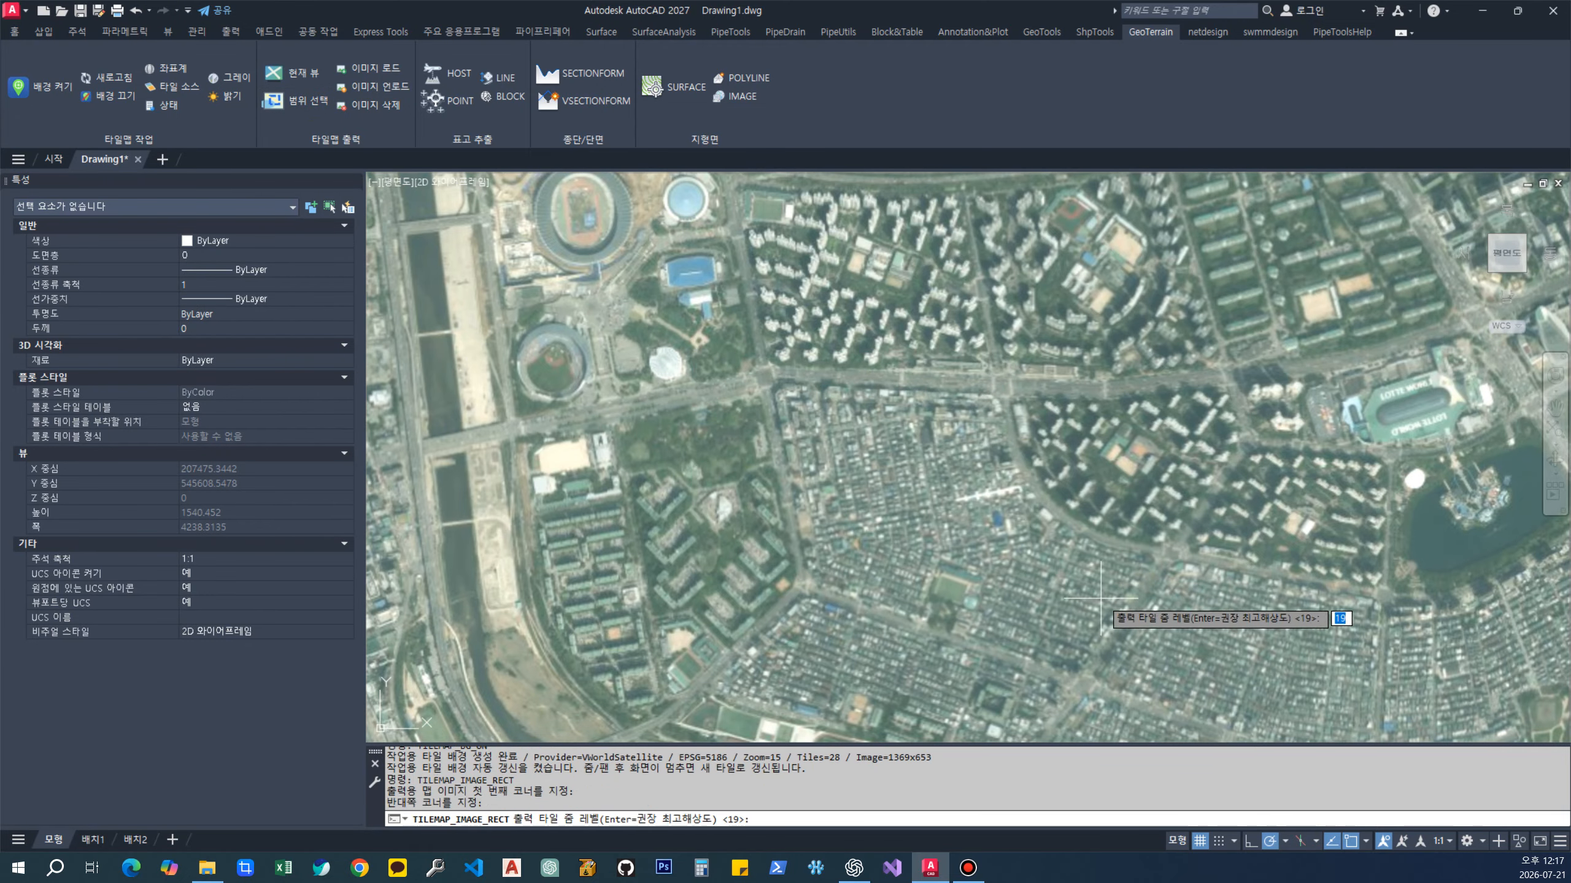
key(Return)
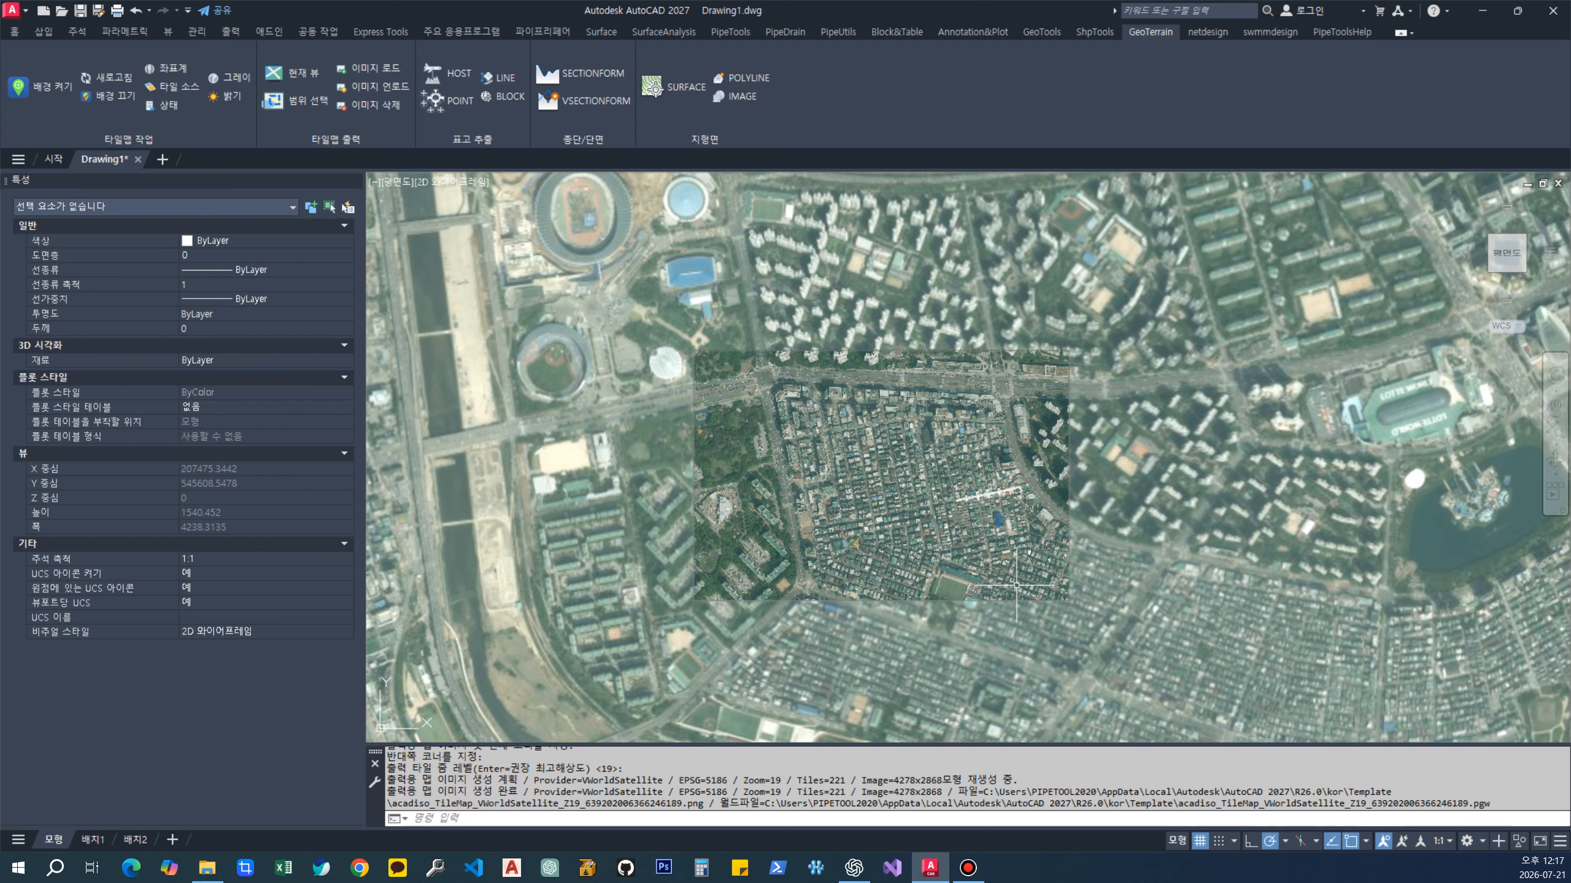
Compare the output image's close-up detail with the surrounding background, and turn off the working tile background
scroll(907, 460, up, 15)
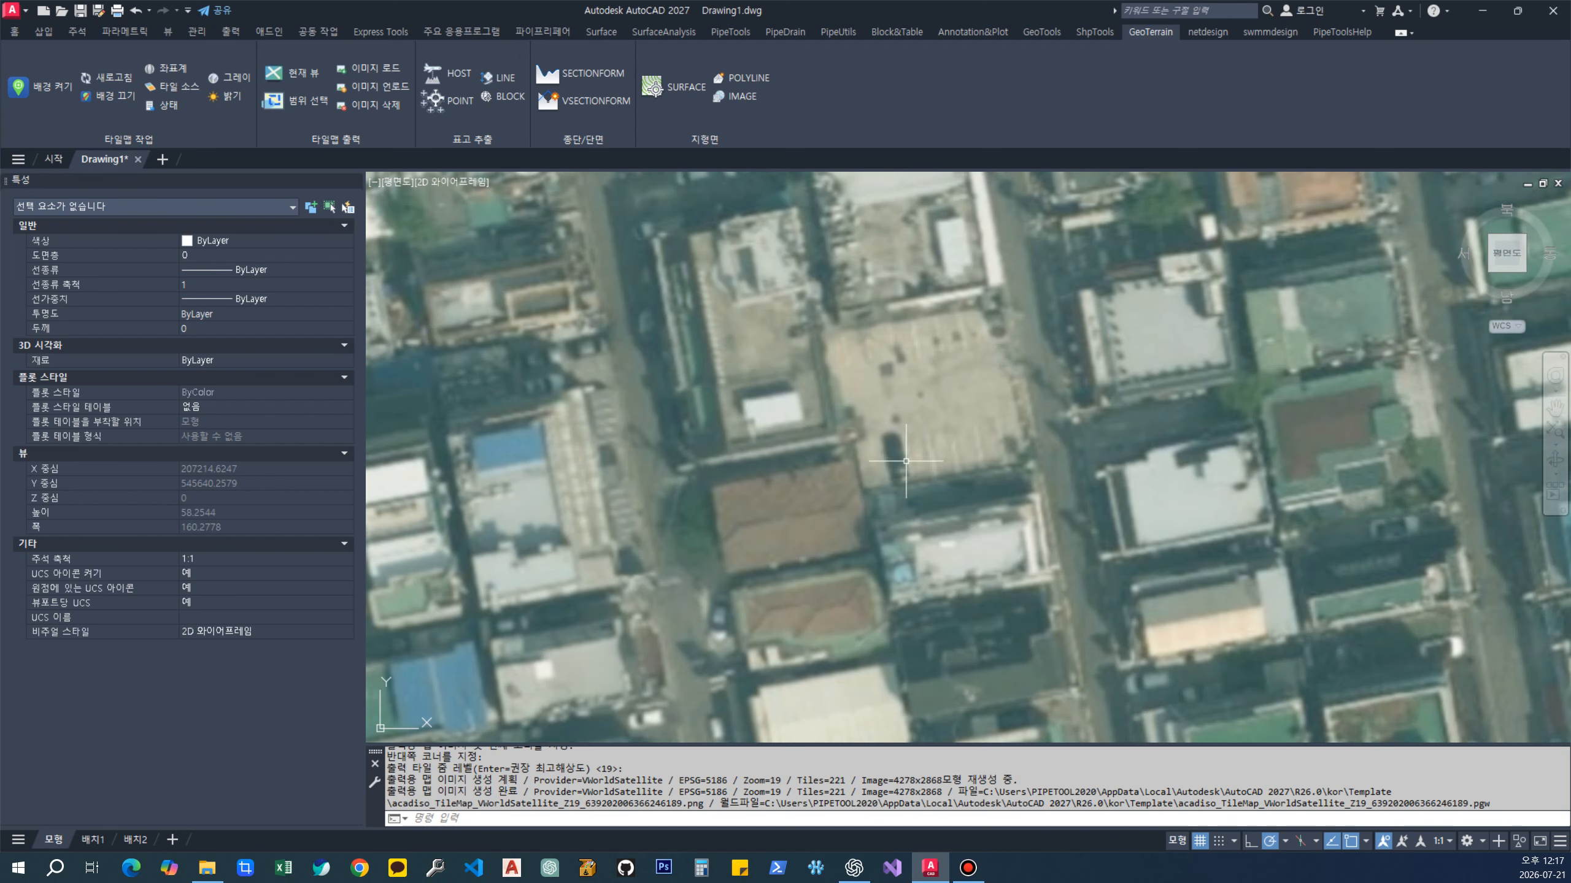
scroll(906, 461, down, 15)
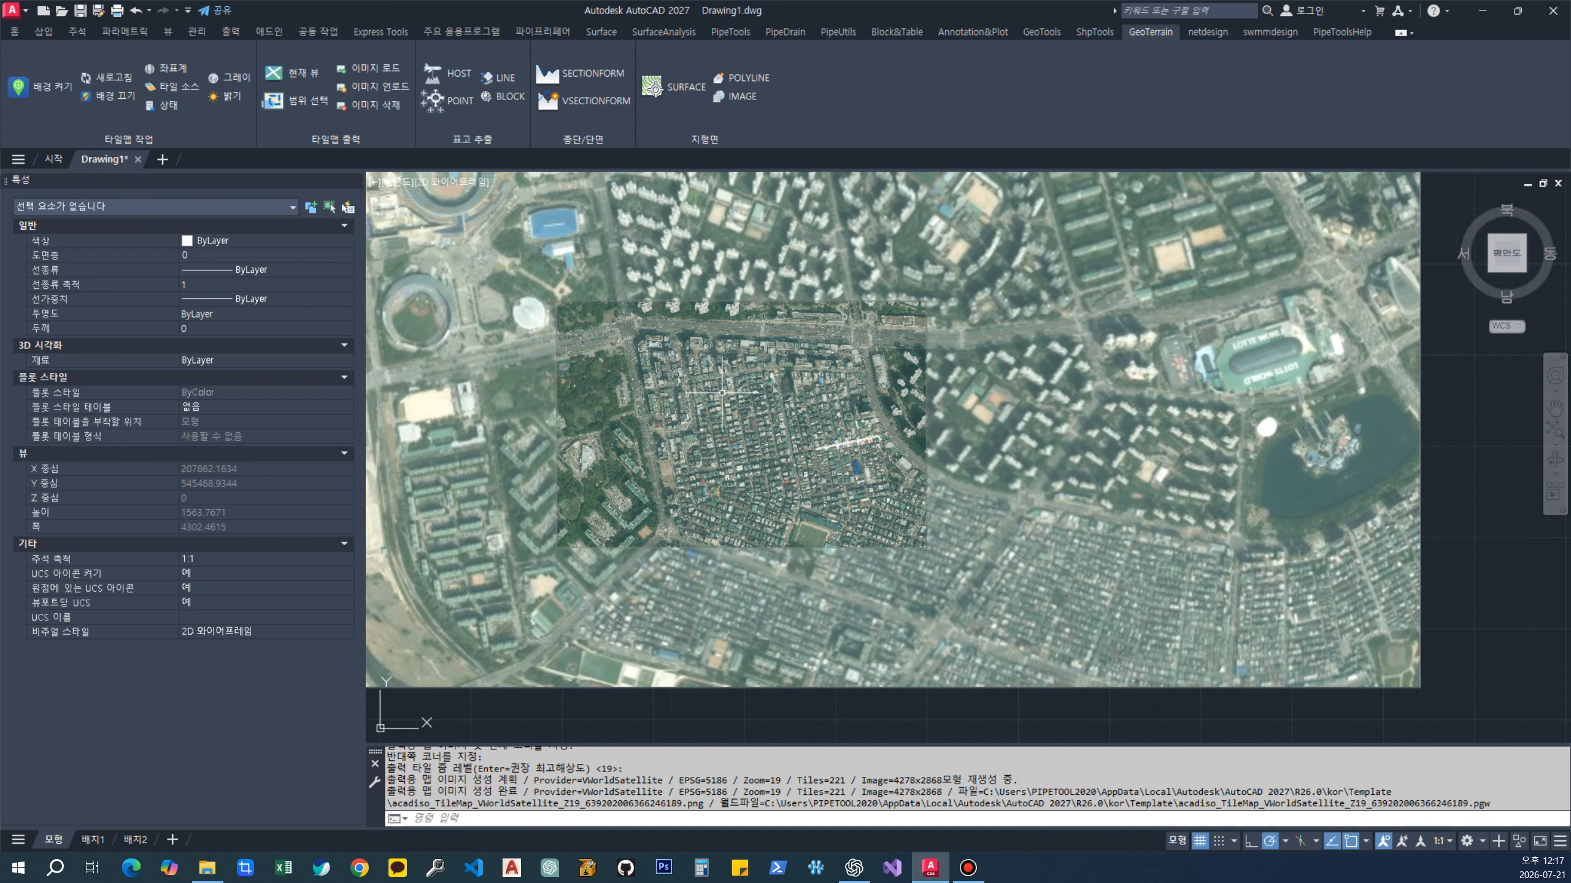
scroll(721, 396, up, 4)
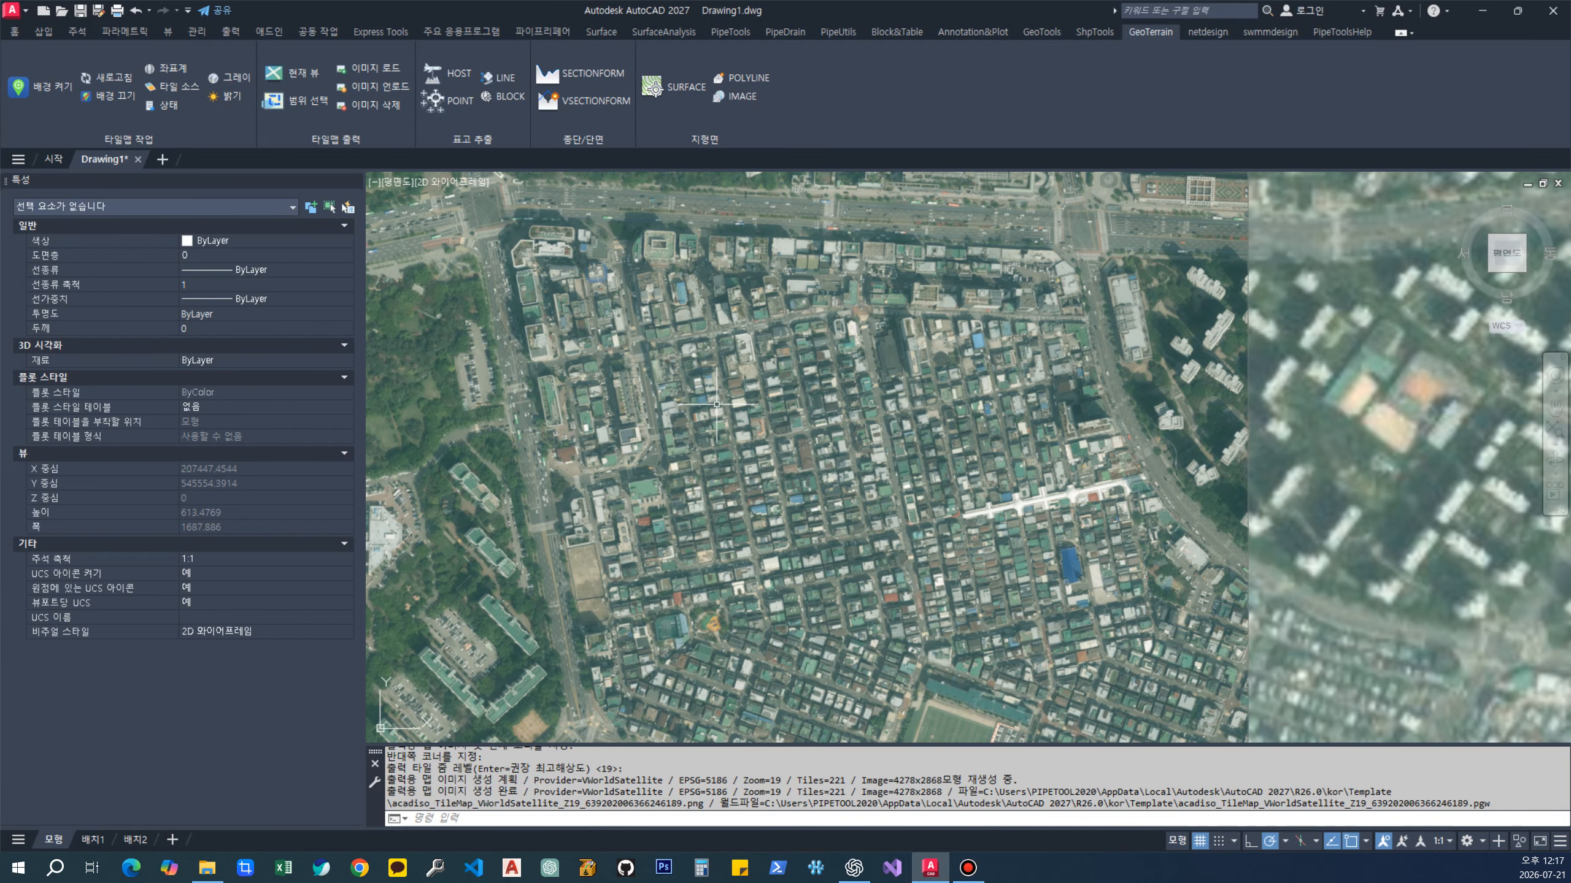
scroll(716, 404, down, 2)
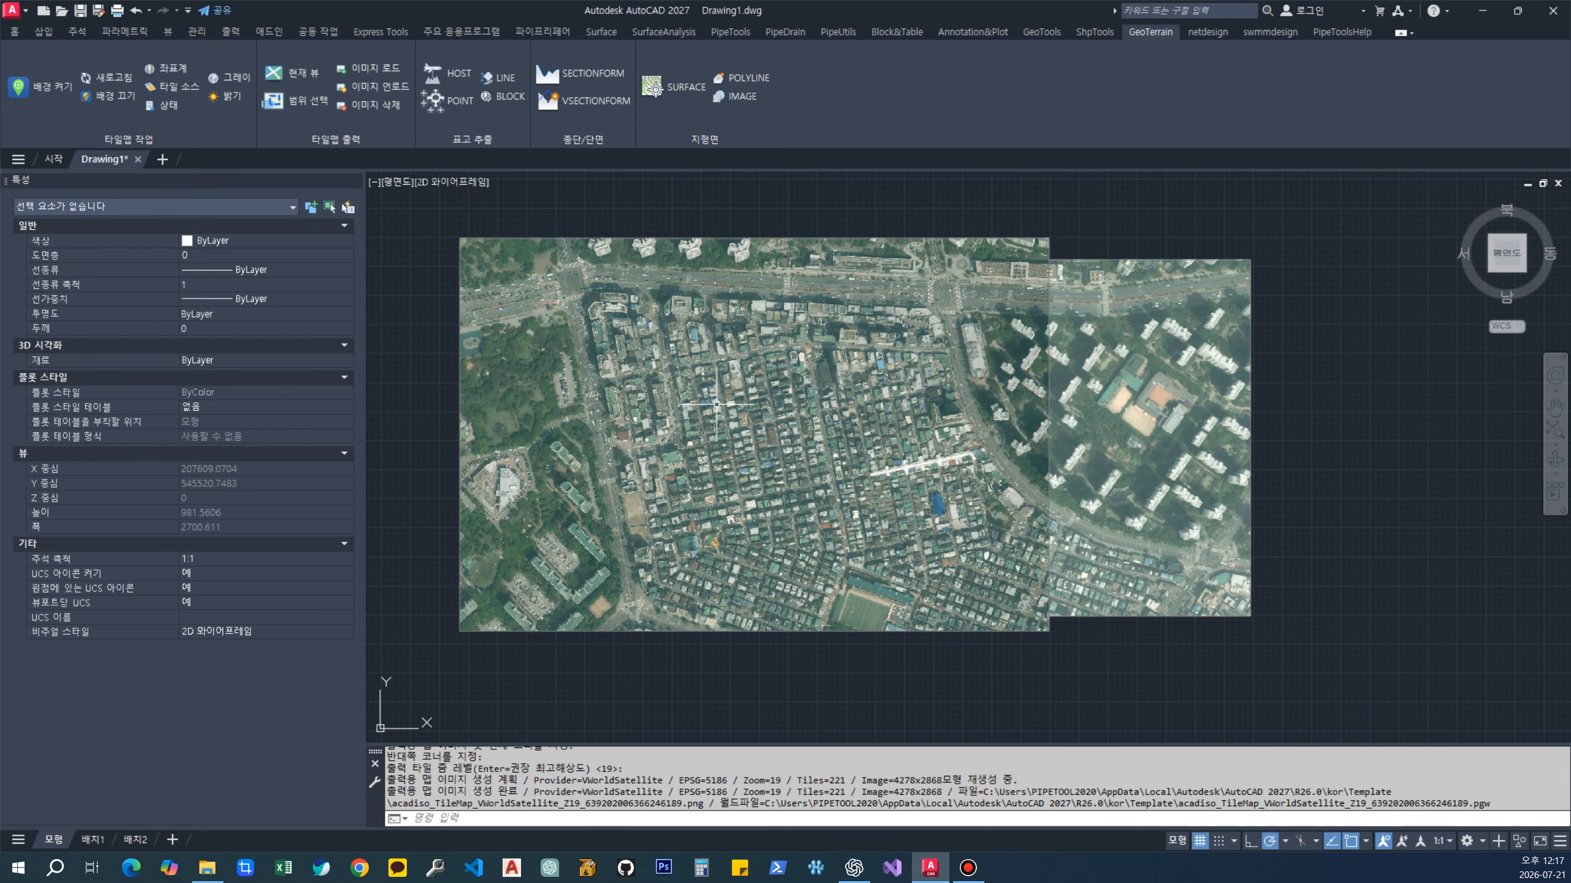
click(108, 95)
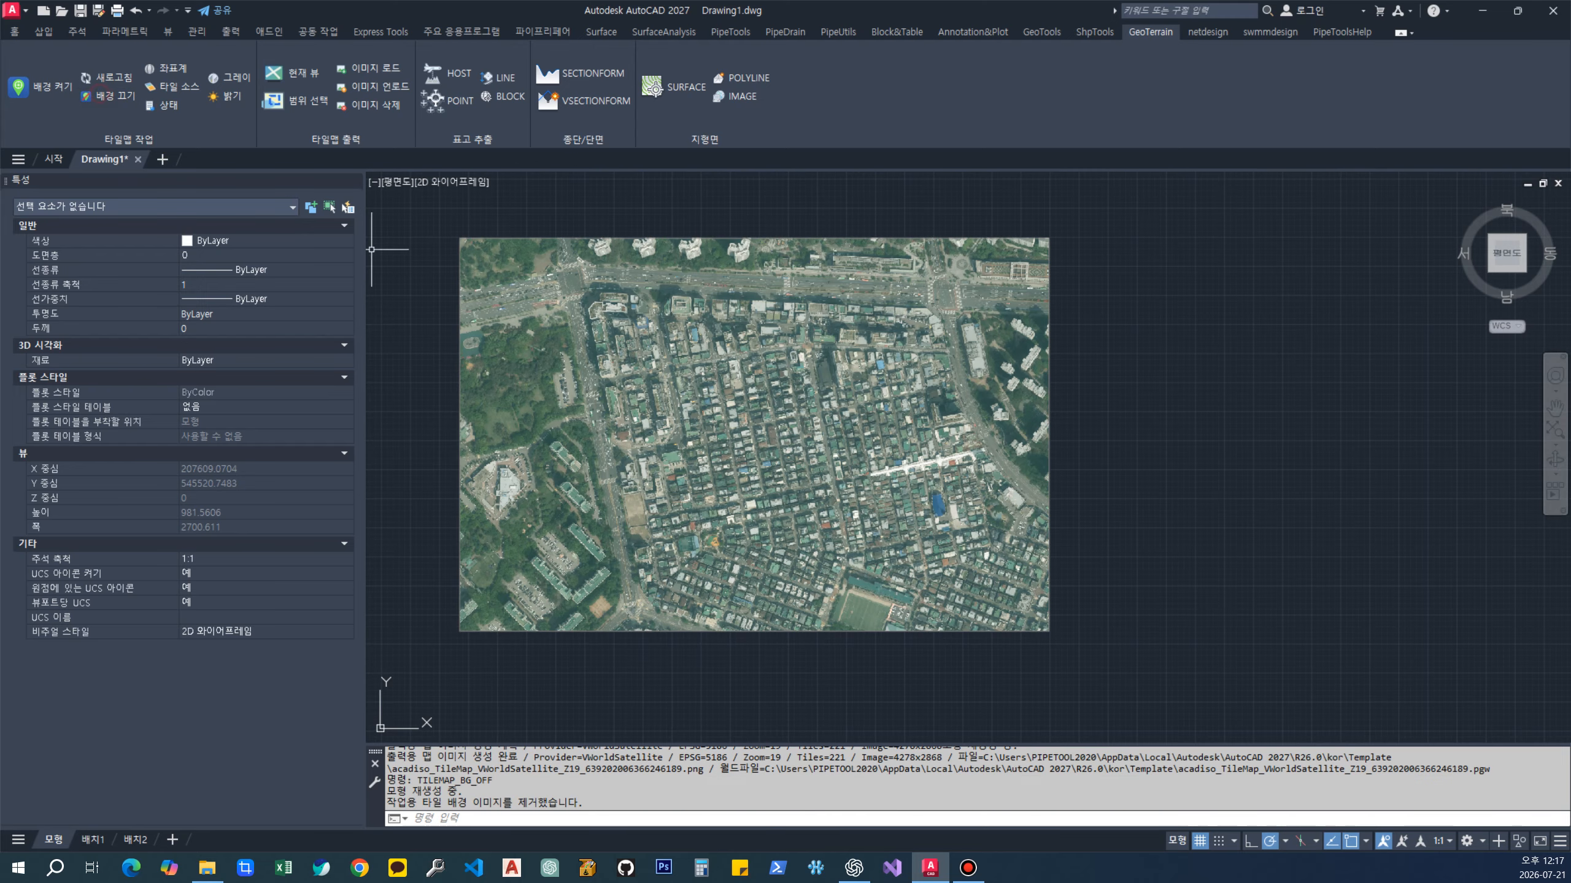
Zoom to the drawing extents and locate the output map image again, framing it with a zoom window
scroll(827, 445, down, 2)
text(z)
key(Return)
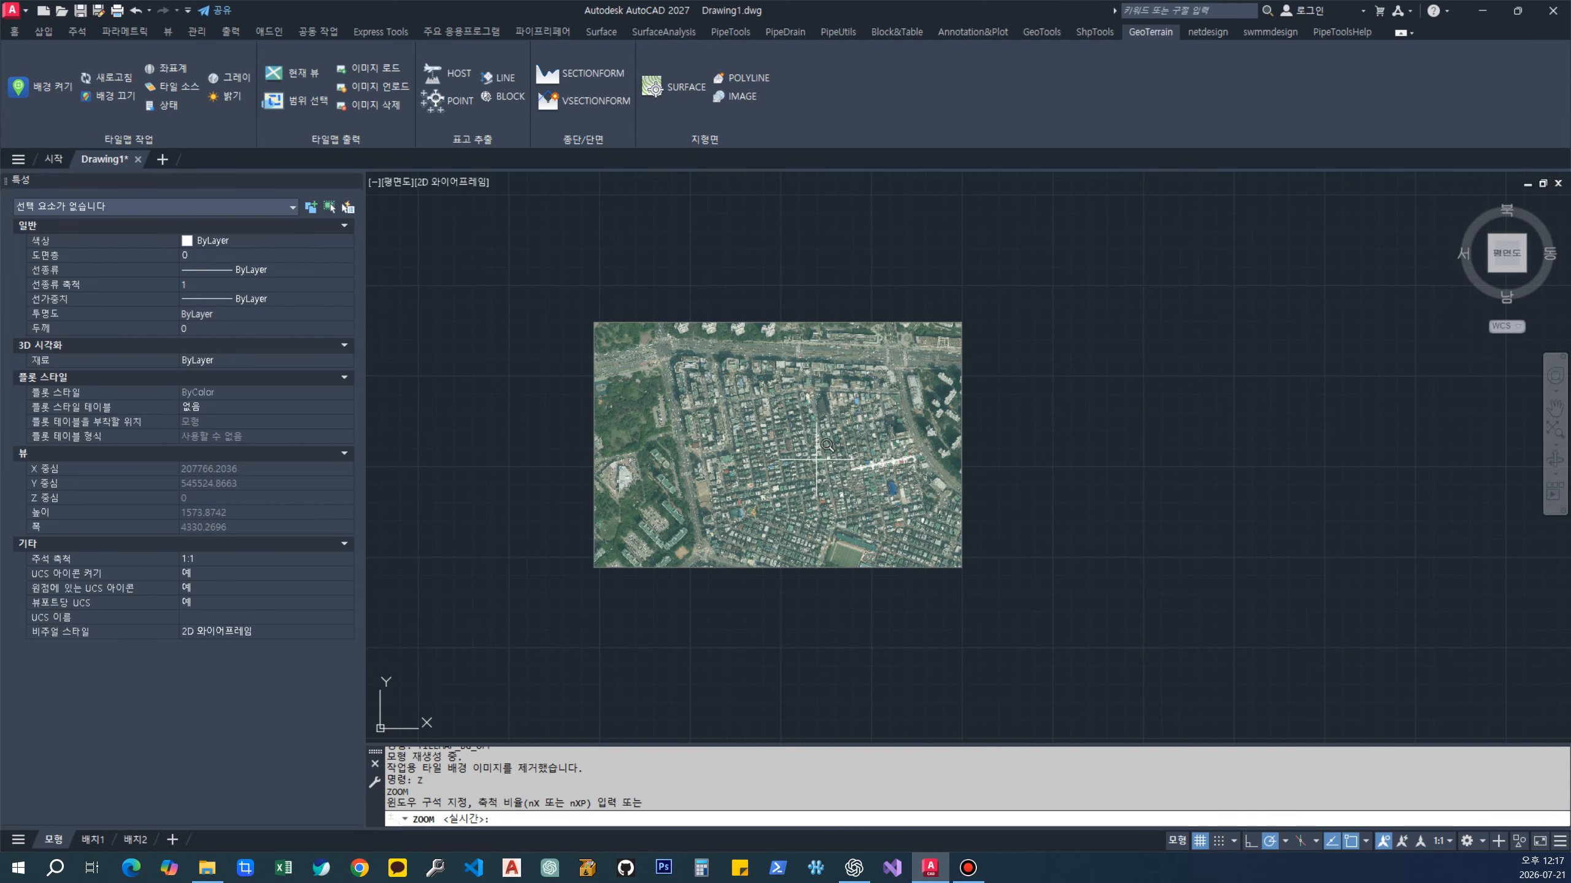
text(e)
key(Return)
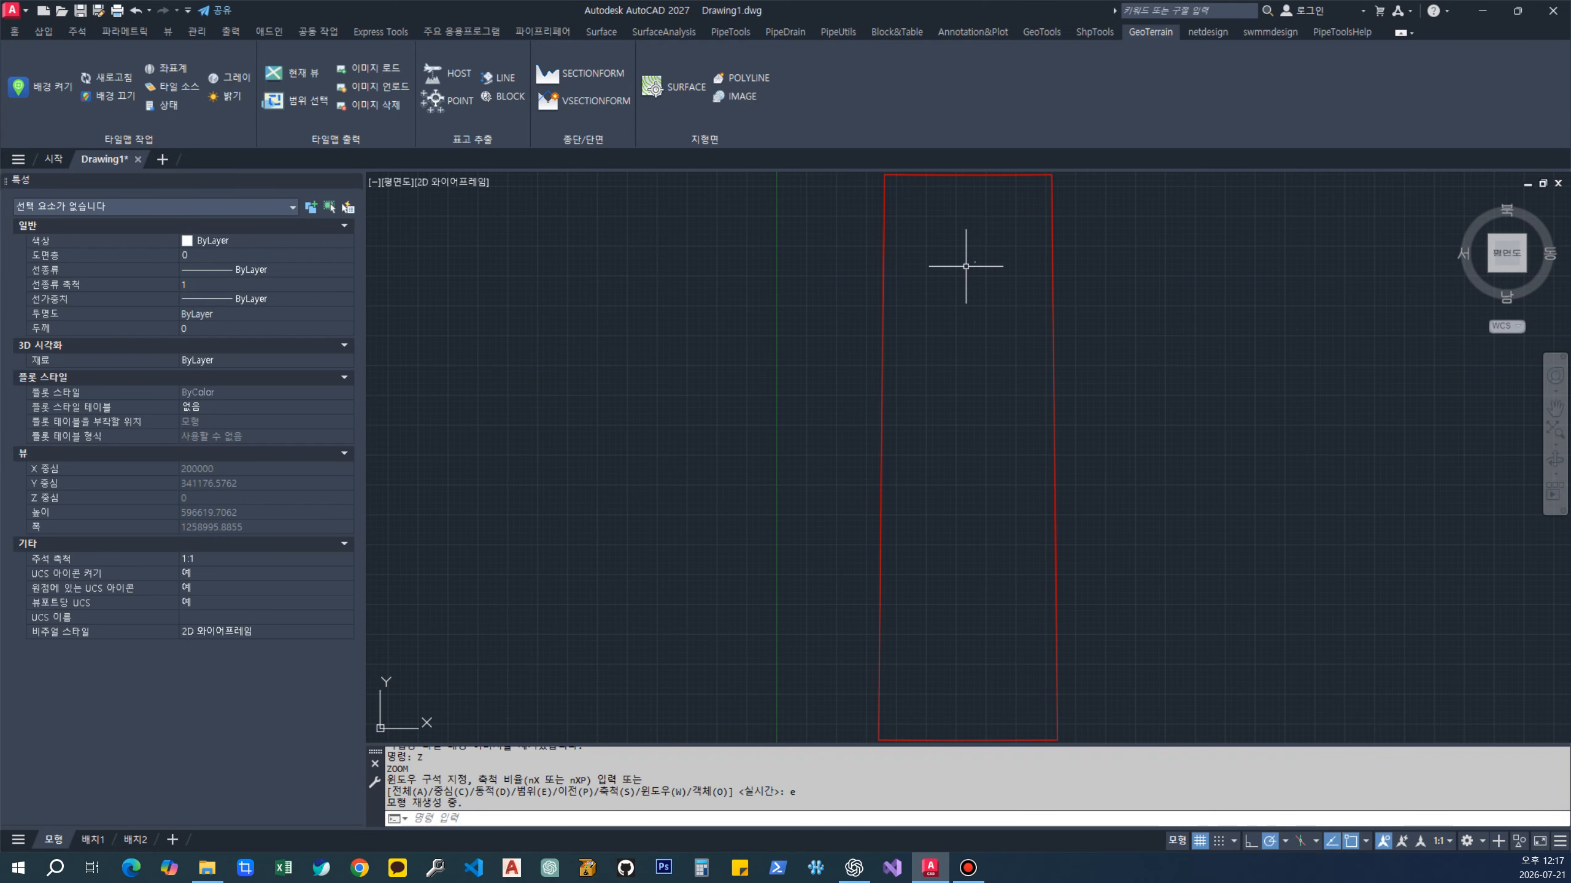
scroll(946, 294, up, 15)
text(z)
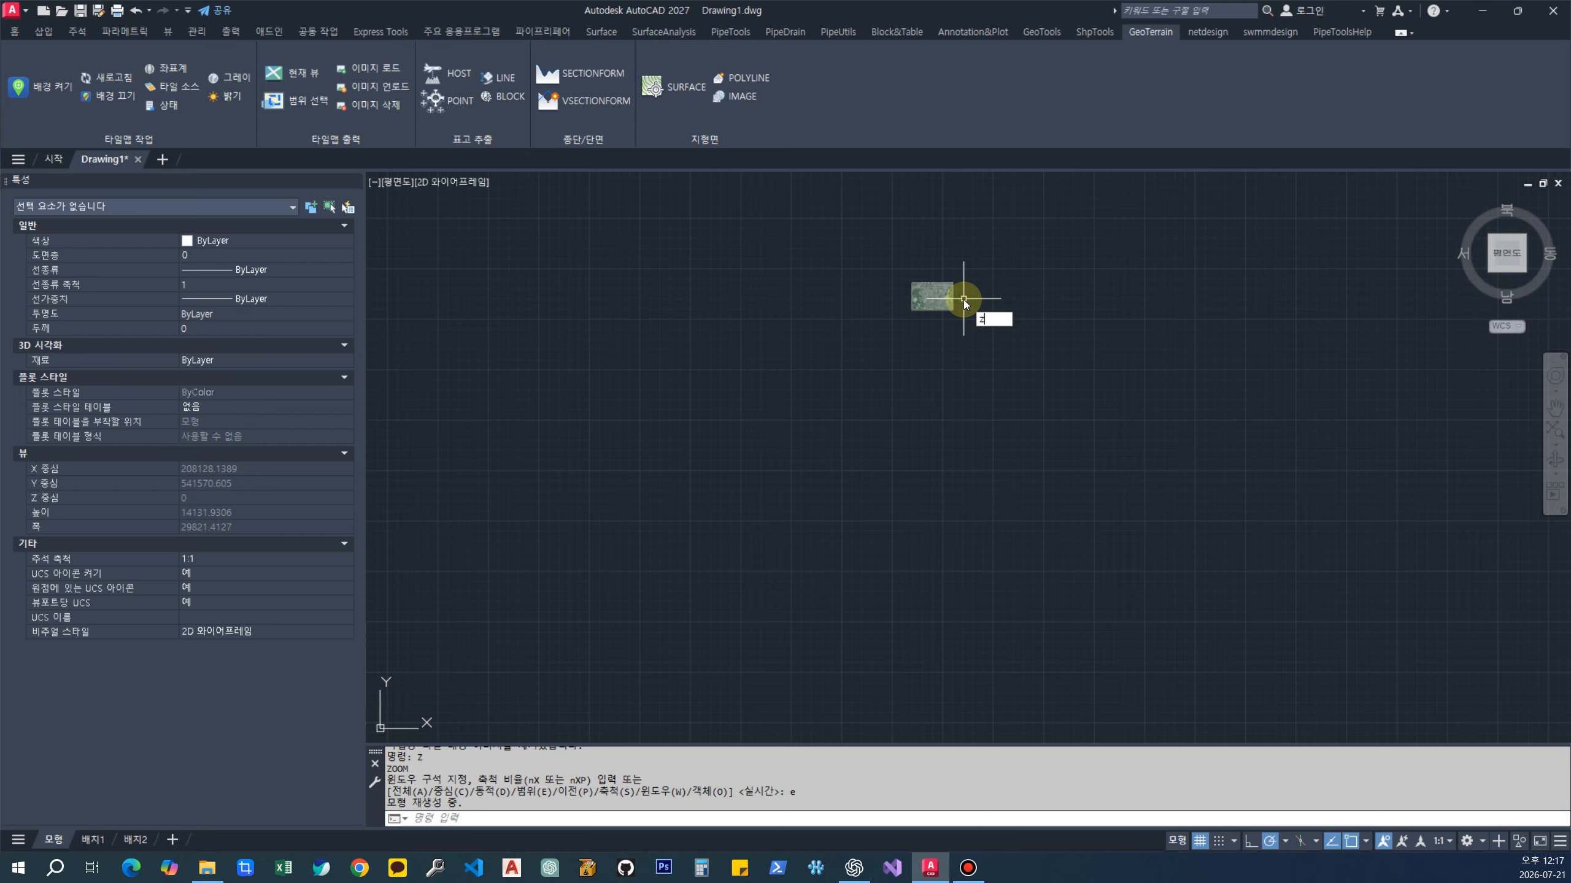
key(Return)
click(873, 252)
click(1002, 349)
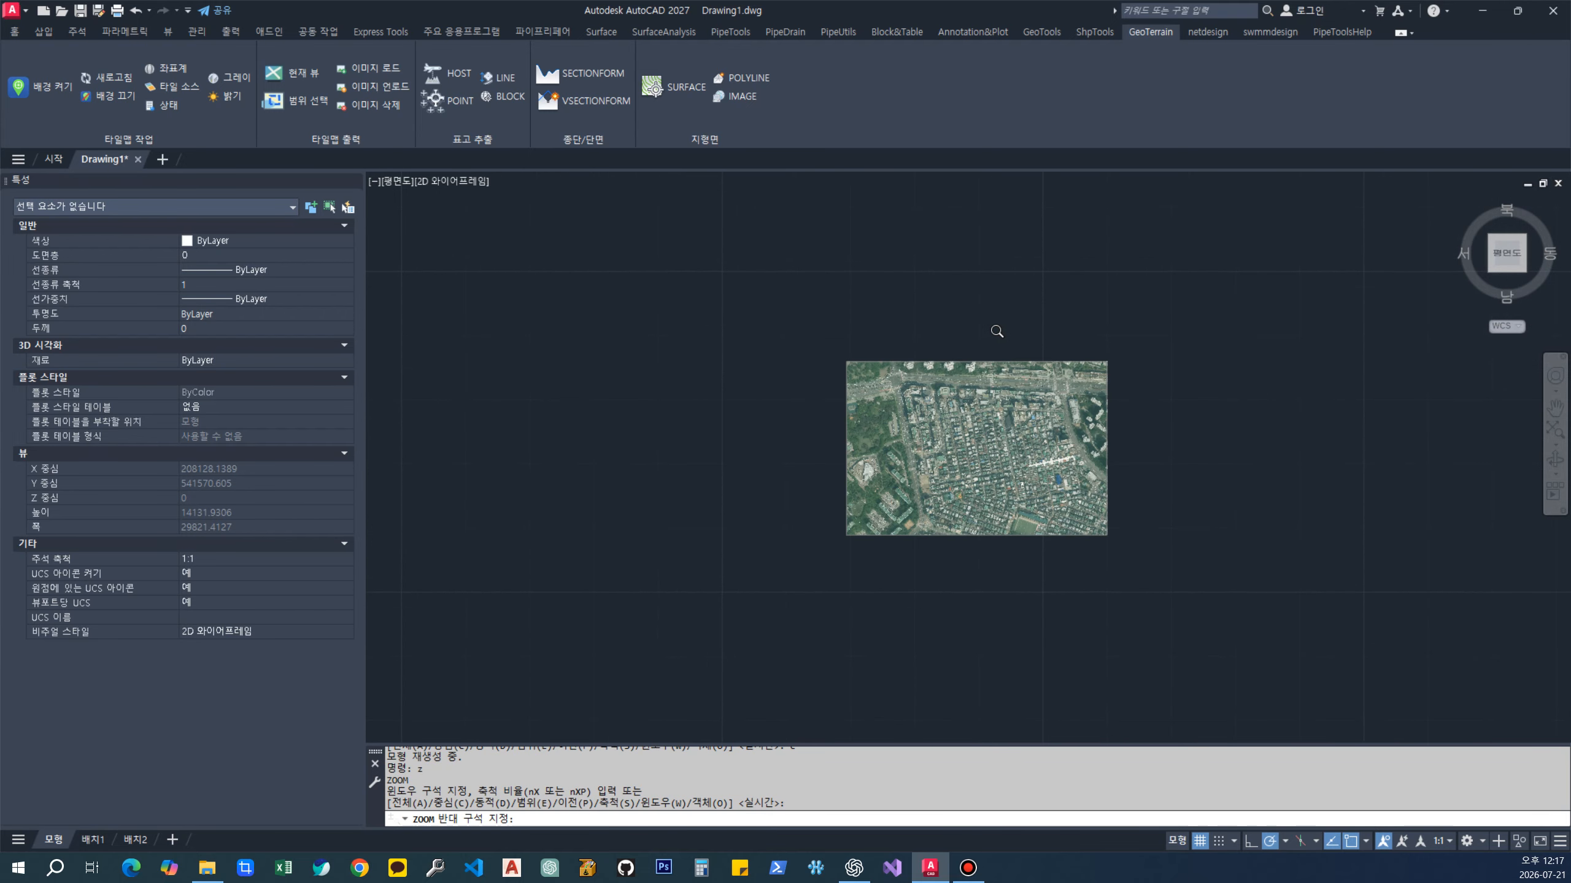
click(997, 331)
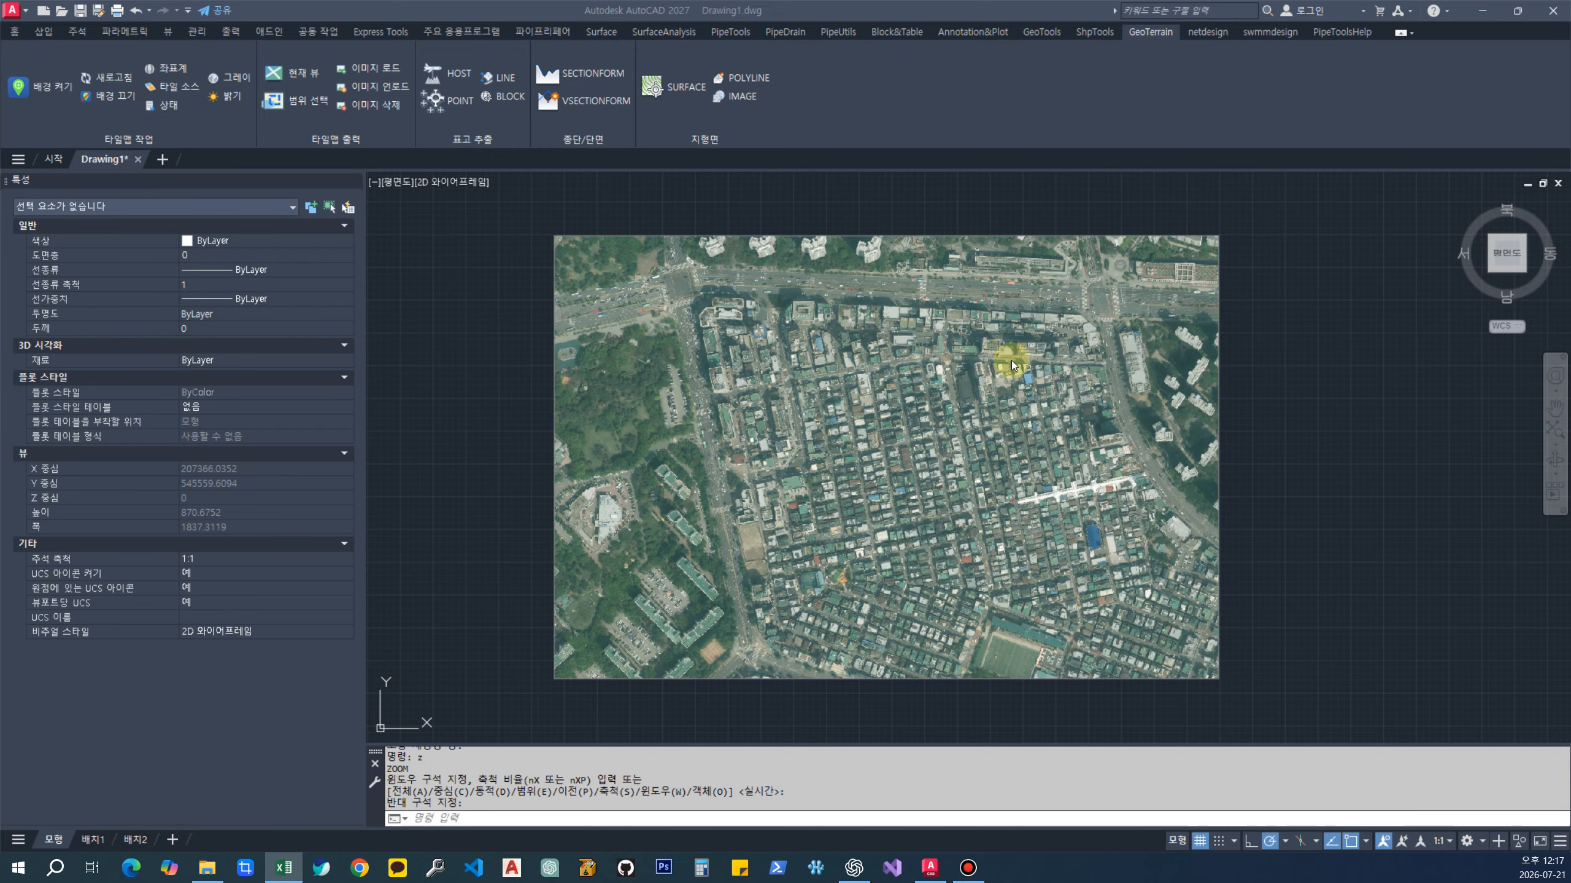
Unload the output map image and load it back into the drawing
click(987, 388)
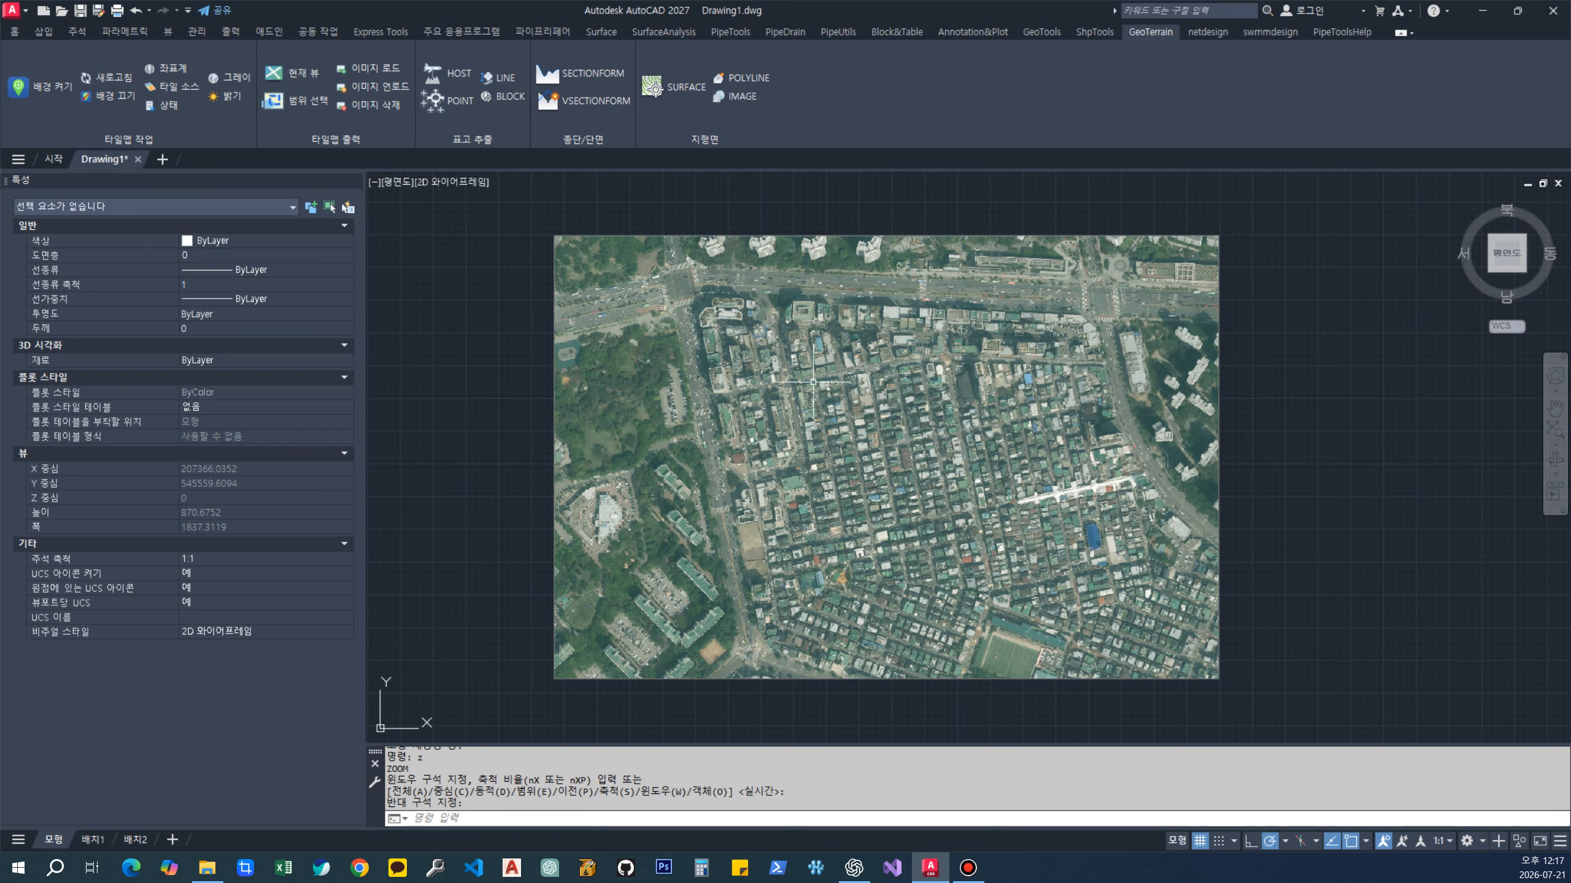
click(386, 93)
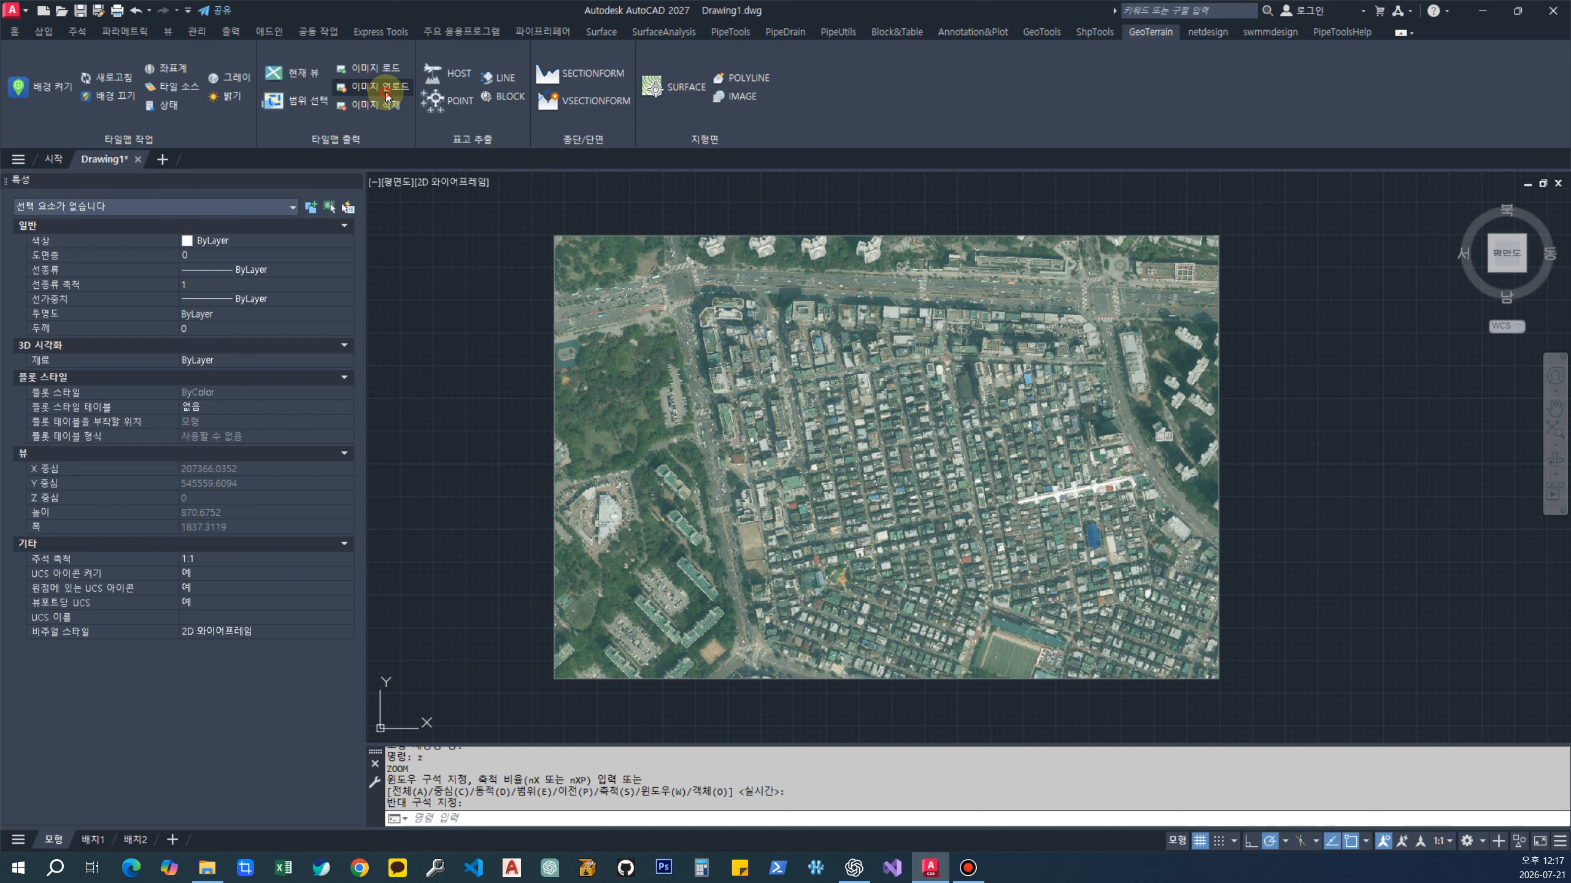
click(378, 69)
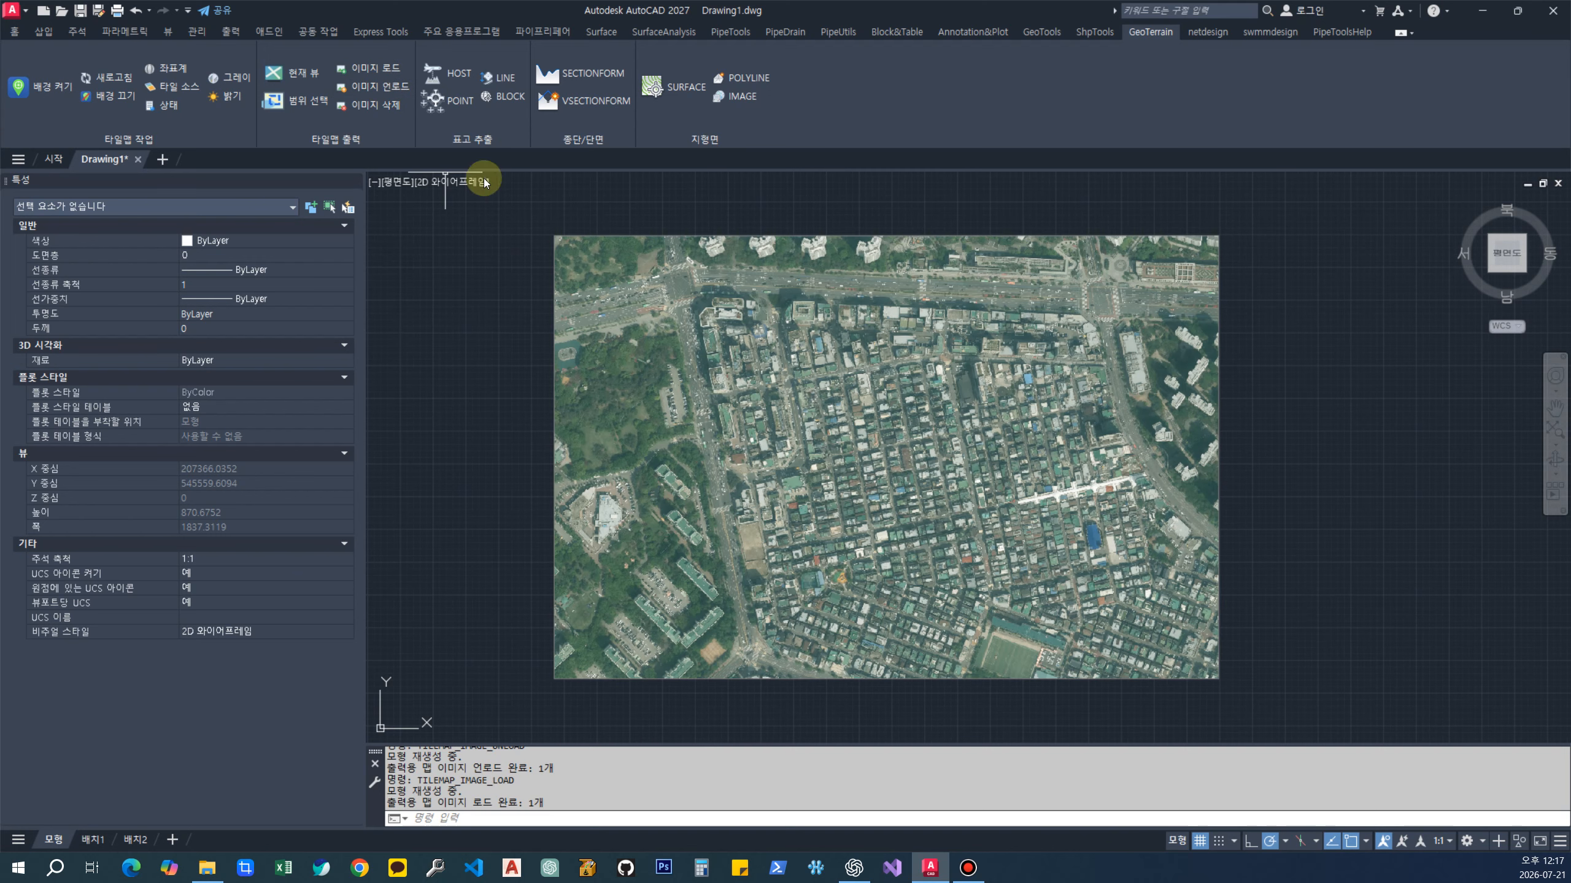